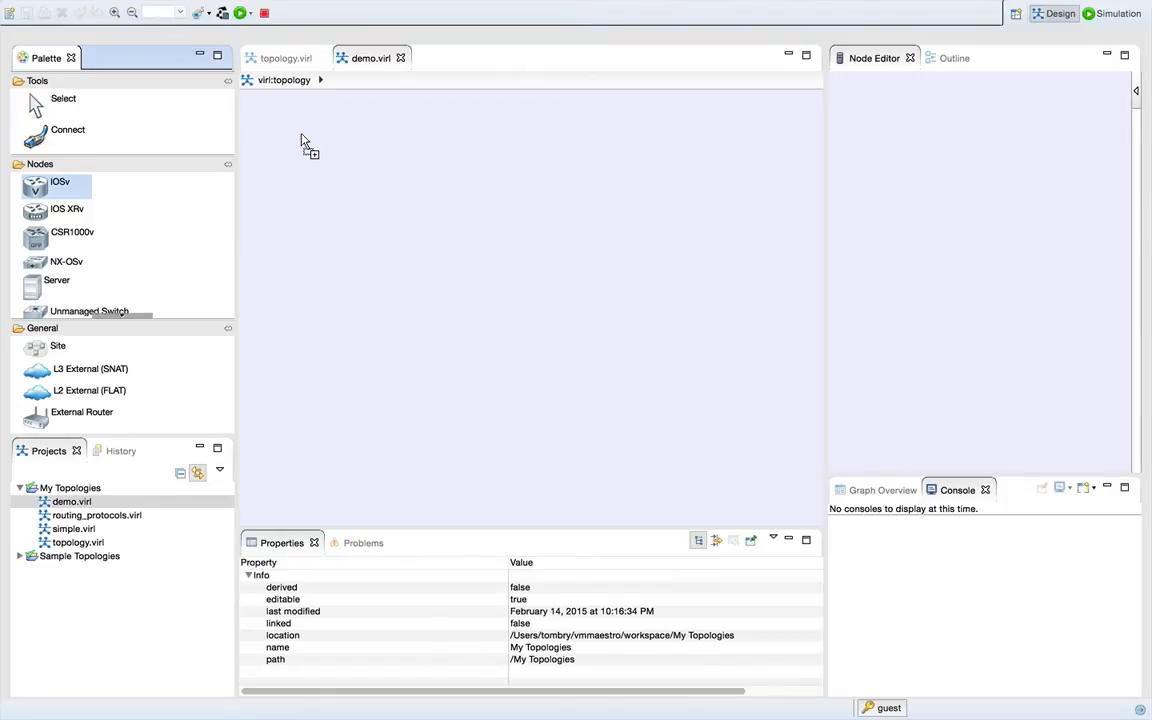
- Place six IOSv routers on the demo.virl canvas: two at each outer side and two in the middle between them
left_click(305, 143)
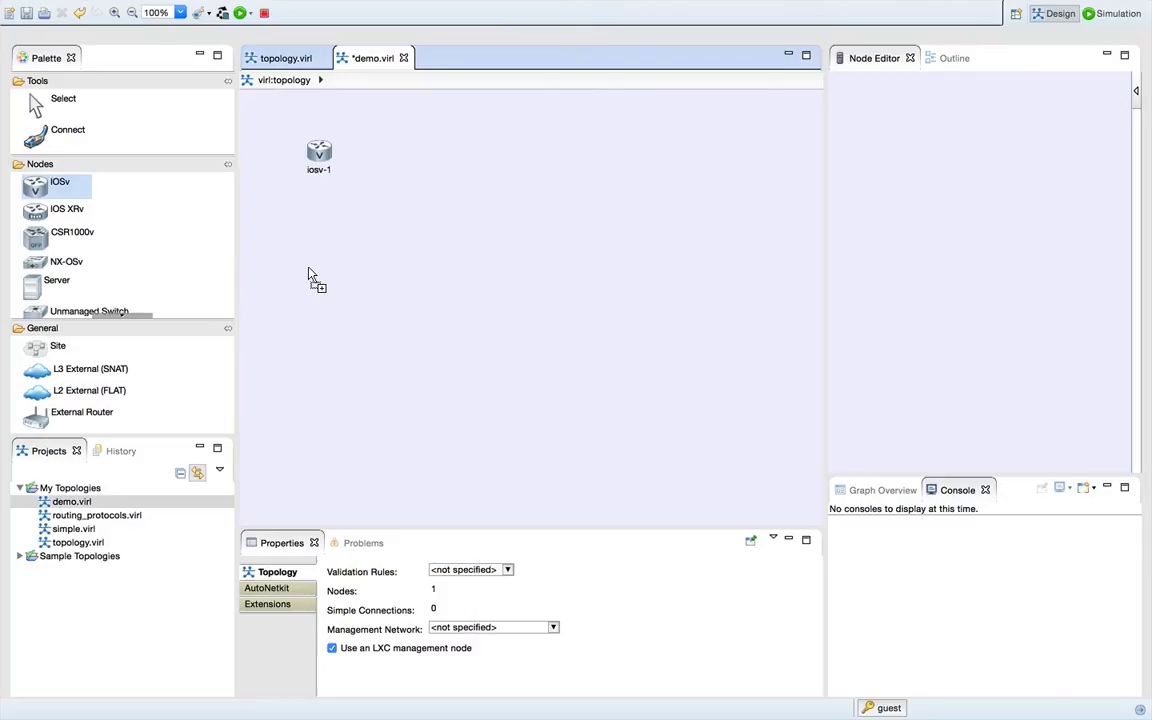
left_click(312, 278)
left_click(423, 209)
left_click(606, 211)
left_click(684, 146)
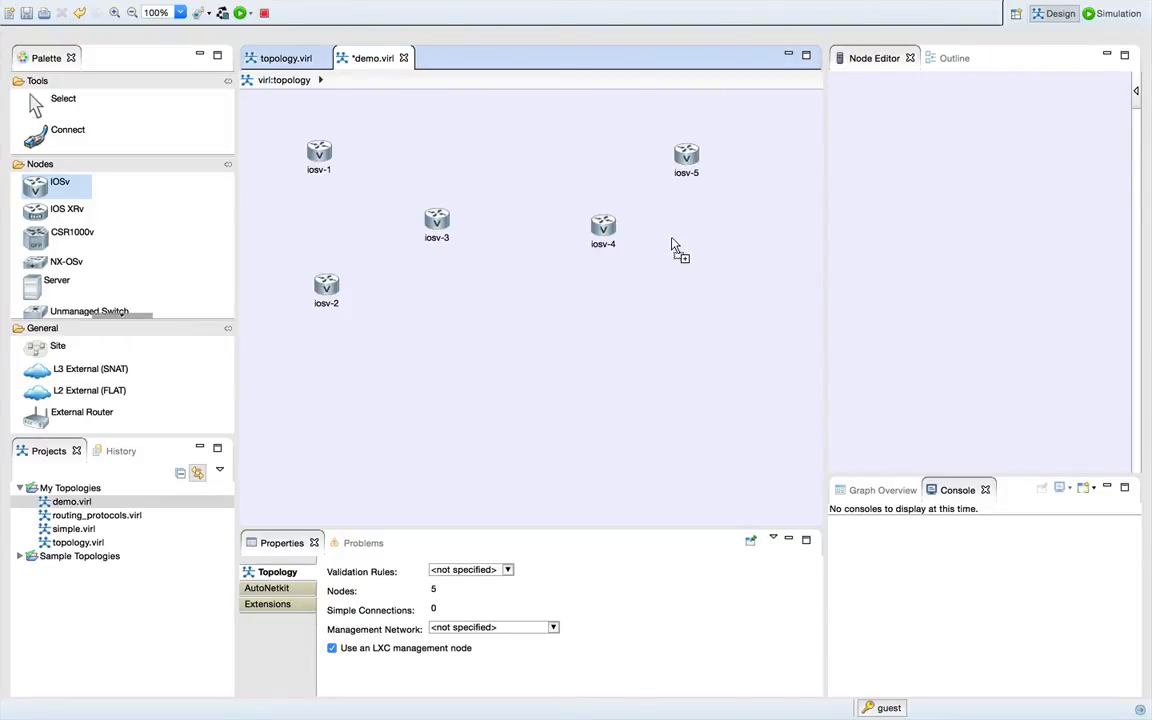
left_click(676, 300)
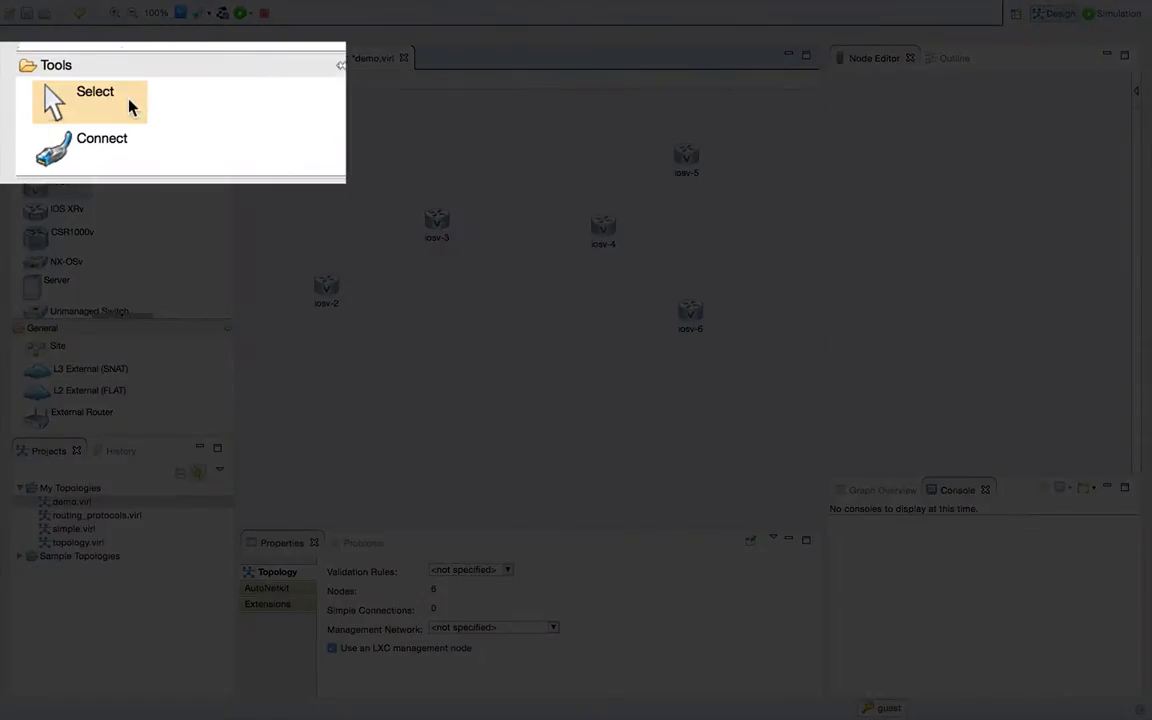
- Select routers iosv-6 and iosv-2 together and align them to the bottom
left_click(129, 108)
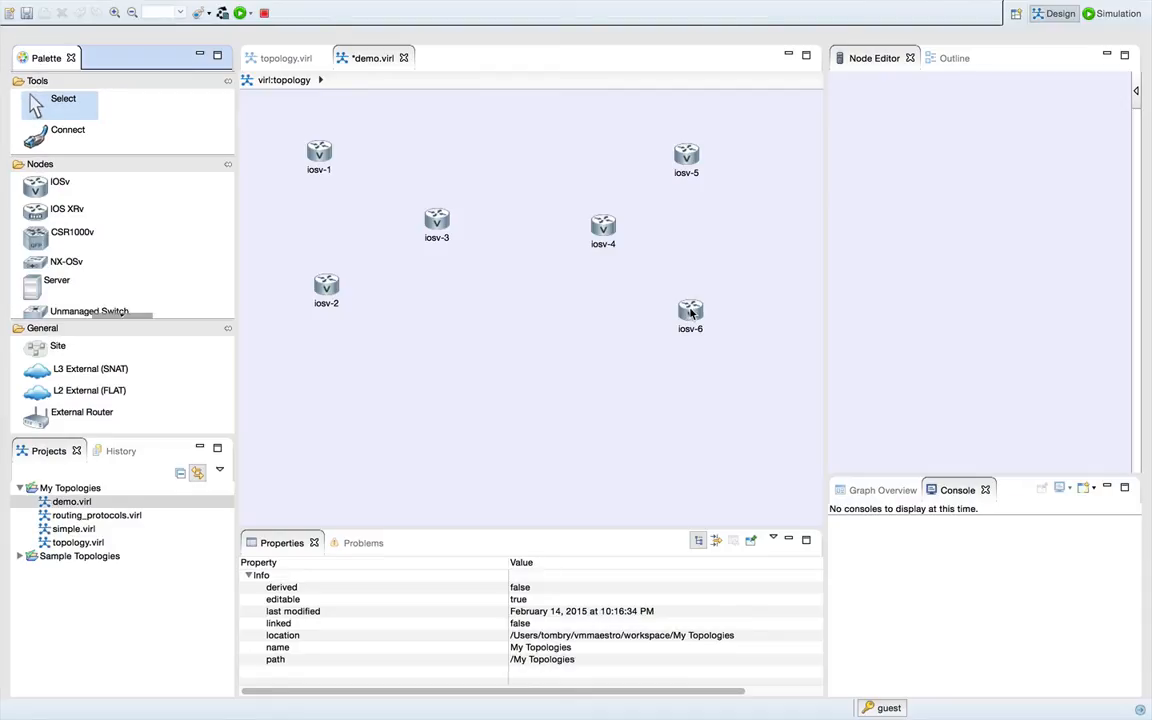
left_click(690, 313)
left_click(326, 288, "shift")
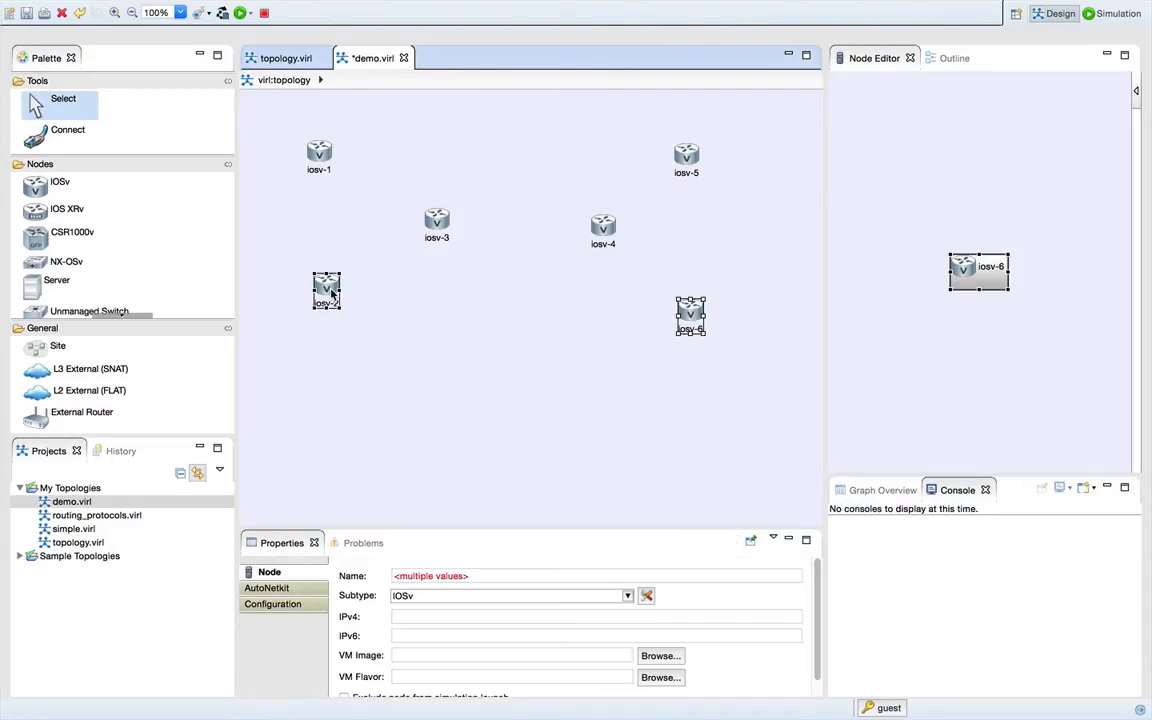
right_click(331, 292)
mouse_move(430, 374)
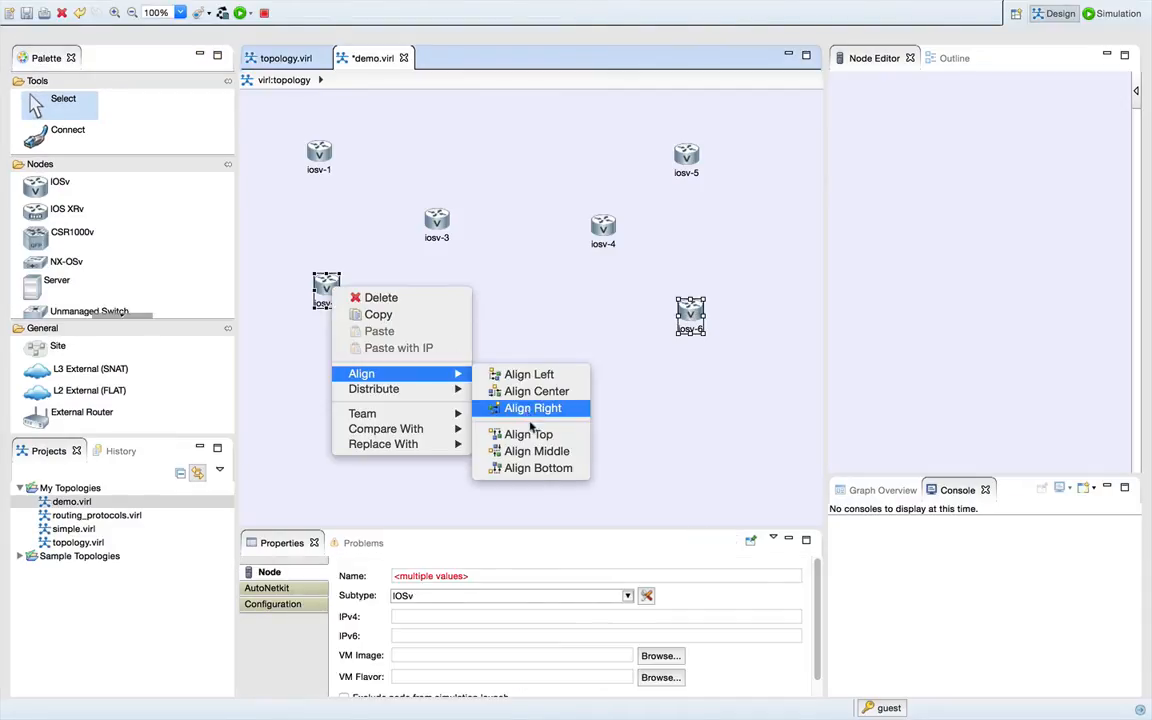
left_click(538, 468)
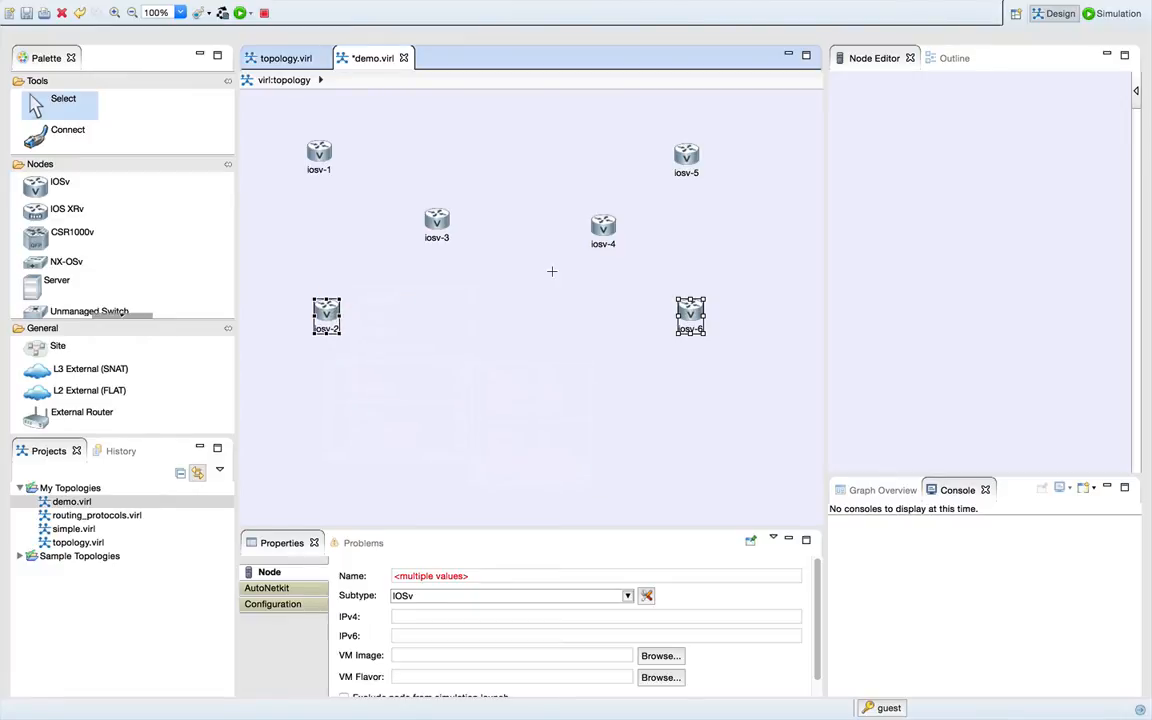
left_click(552, 273)
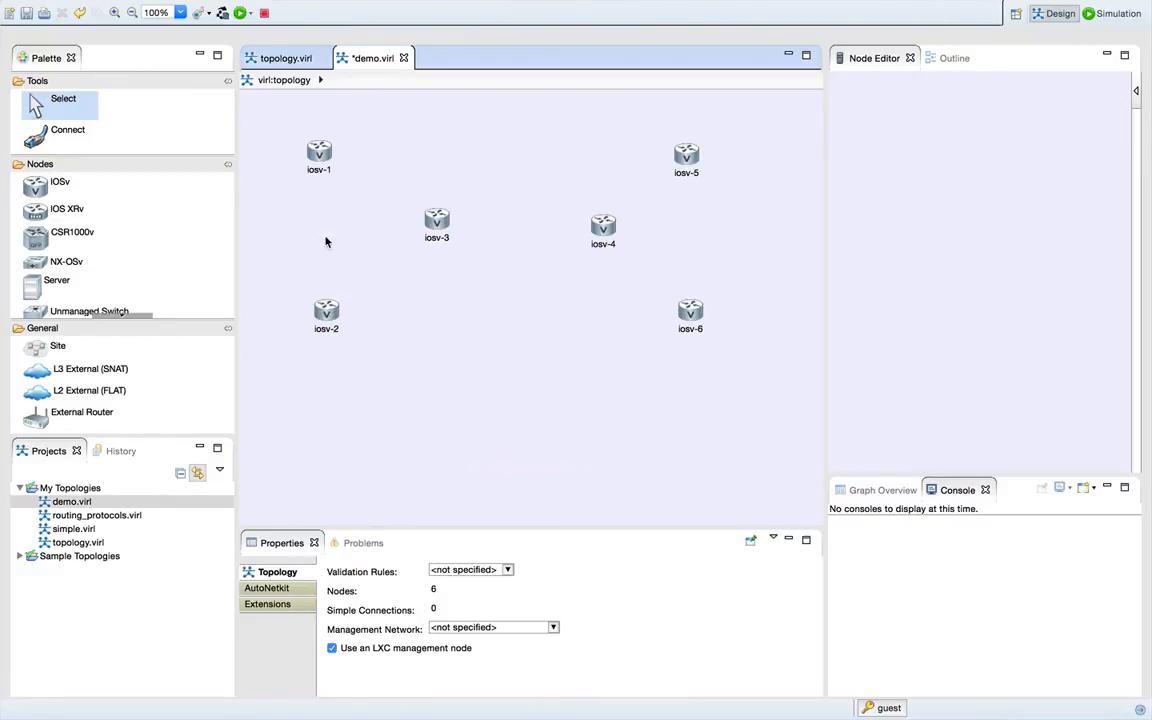
- Return to the selection tool, select routers iosv-3 and iosv-4, and align them to the middle
left_click(70, 185)
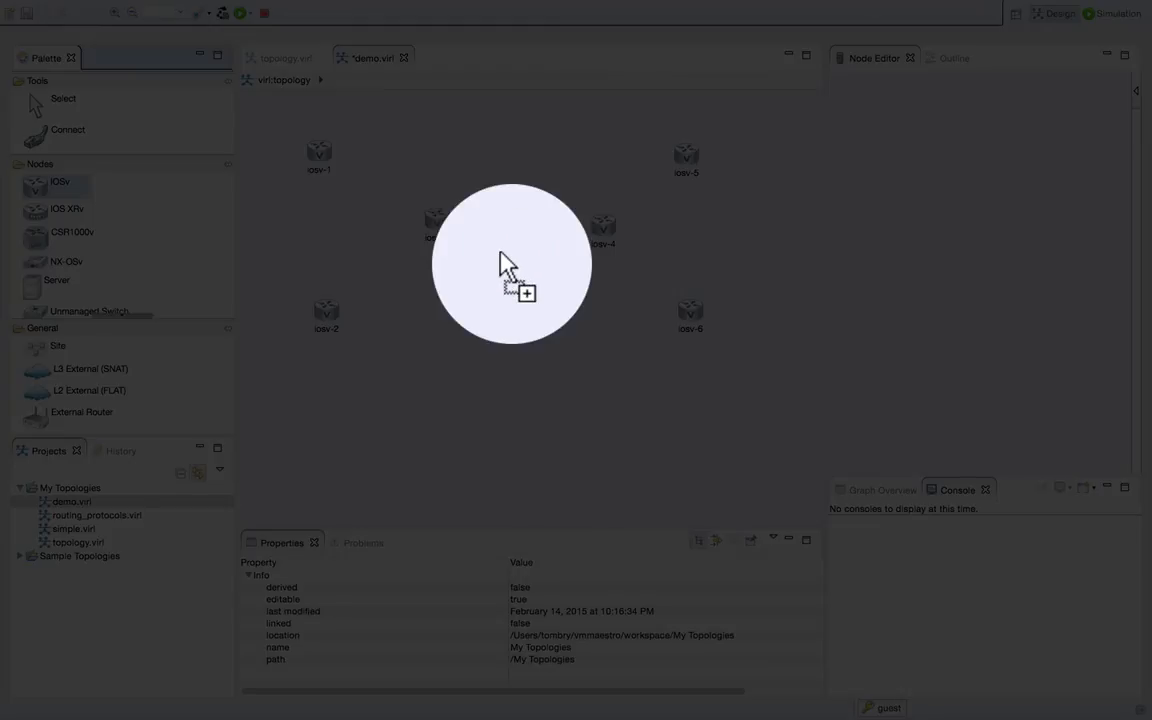
key("Escape")
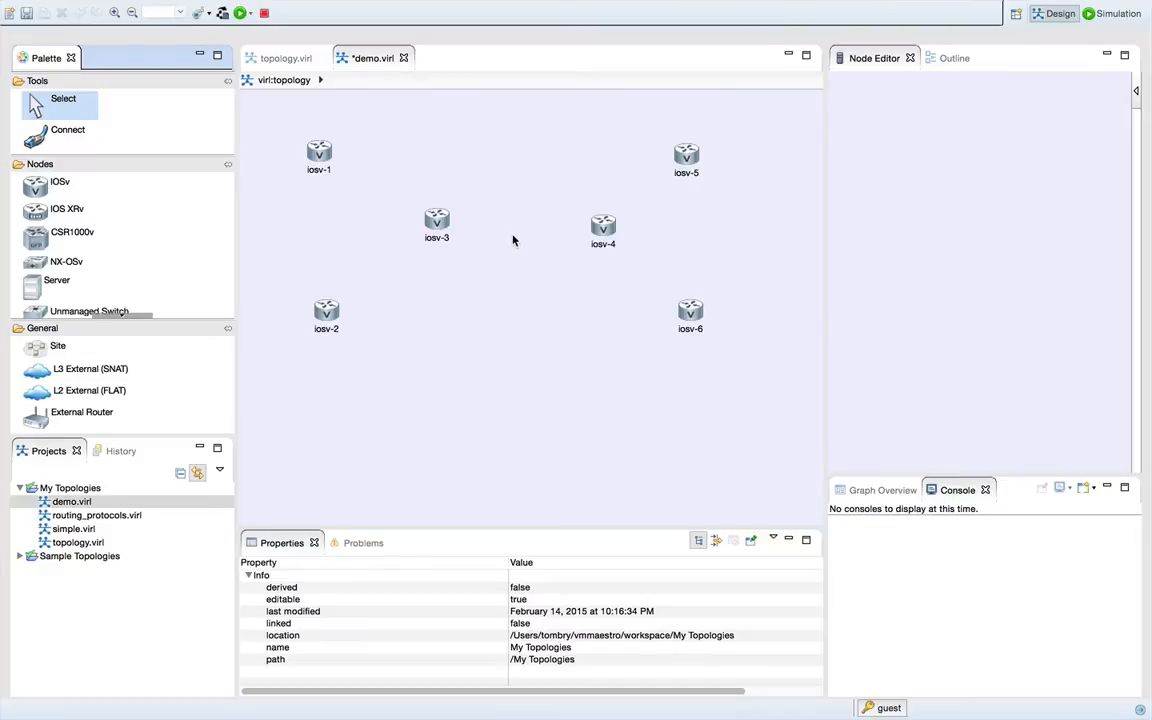
left_click(440, 228)
left_click(596, 238, "shift")
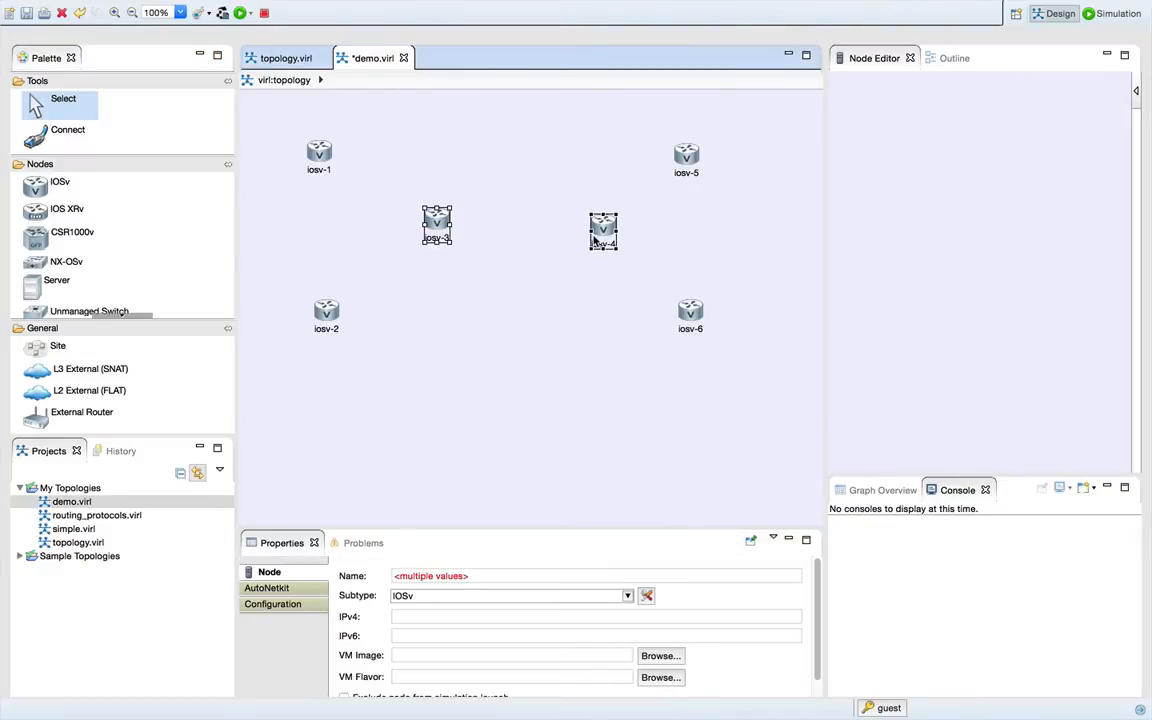
right_click(597, 242)
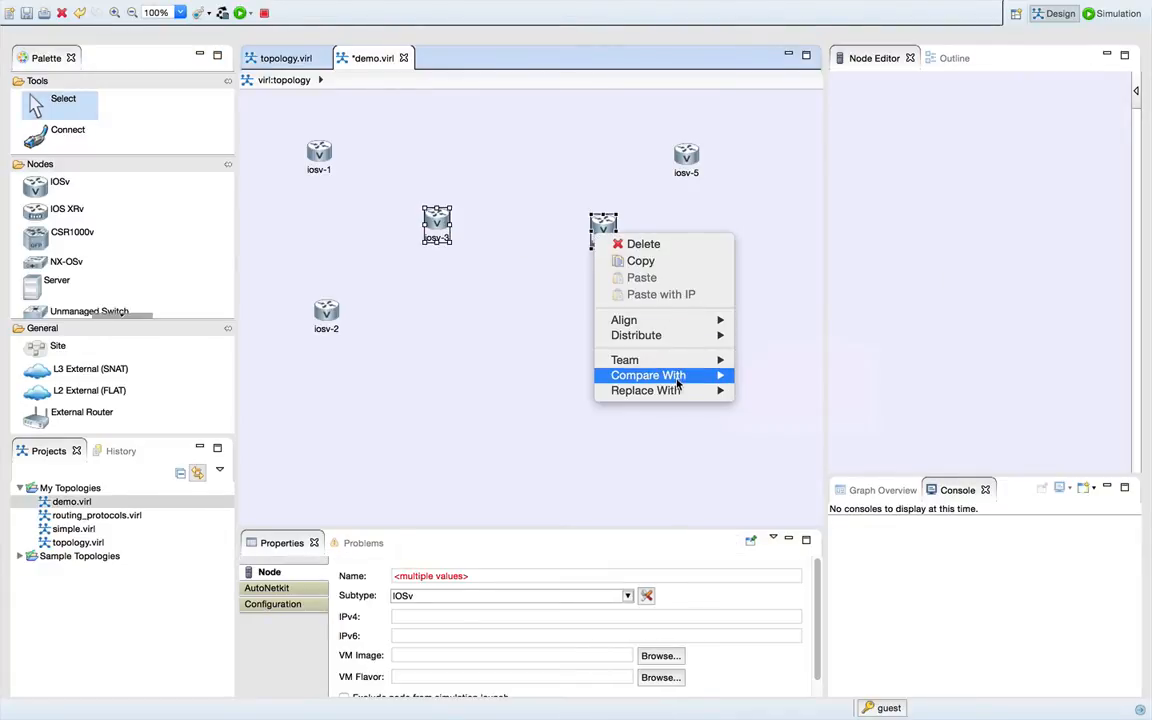
mouse_move(705, 320)
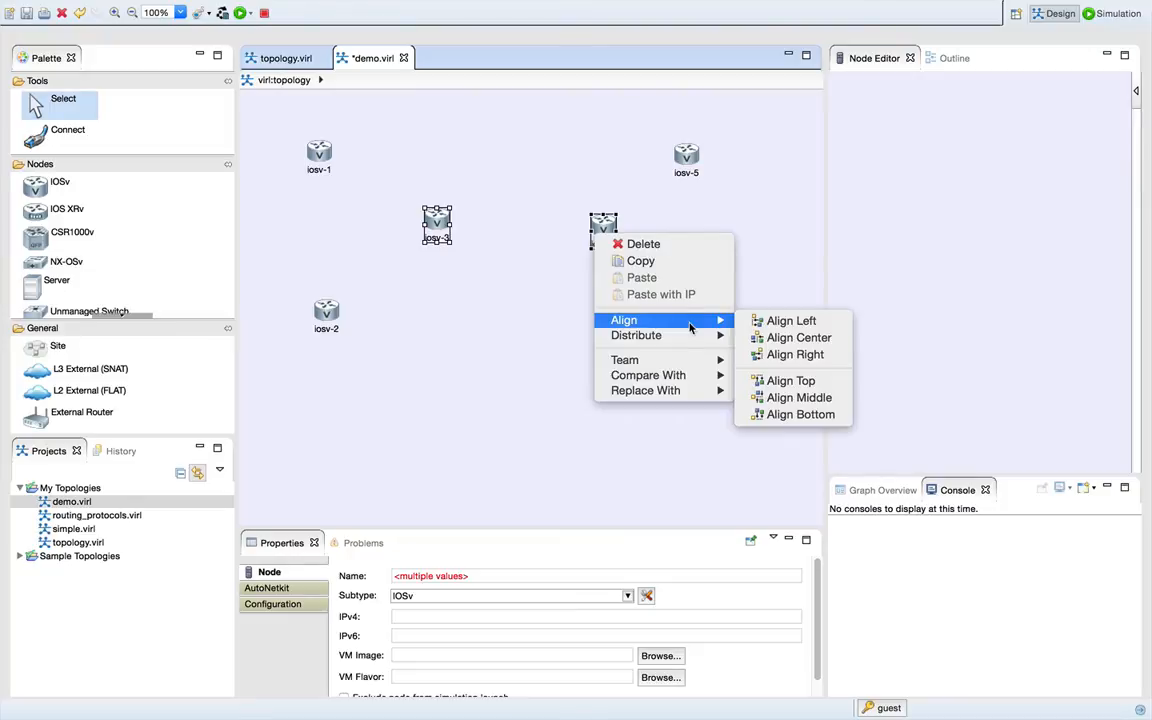
left_click(775, 397)
left_click(509, 194)
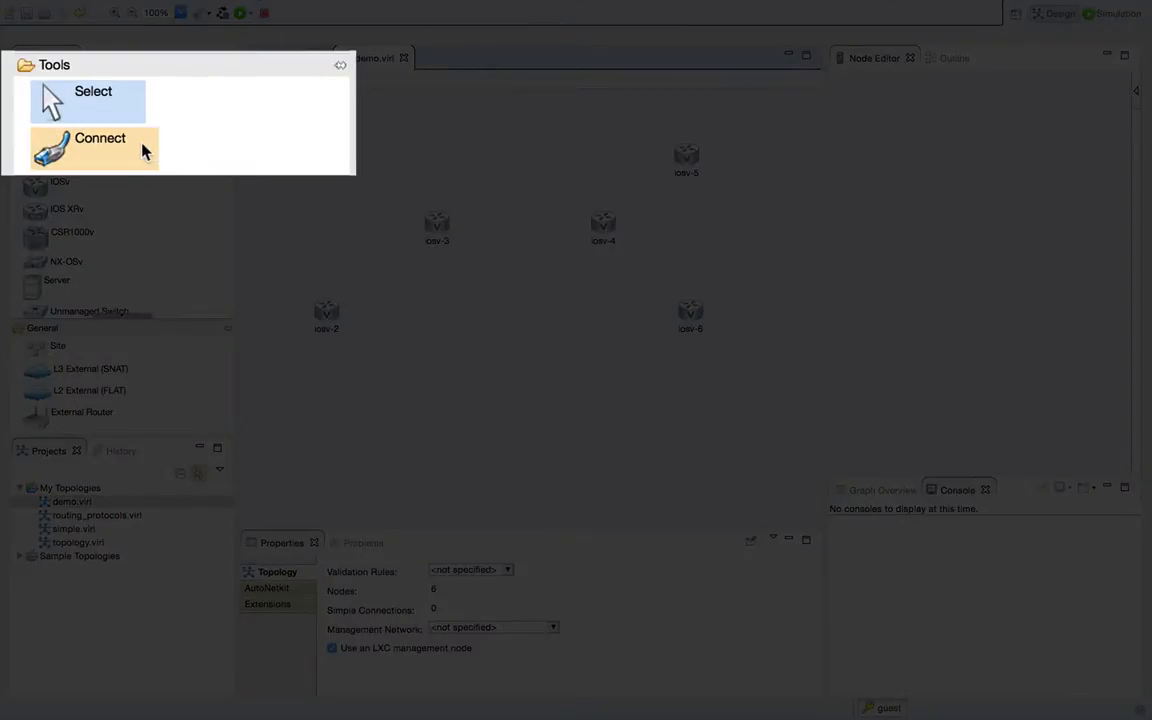
- Connect iosv-1, iosv-2 and iosv-4 to router iosv-3 with the Connect tool
left_click(96, 136)
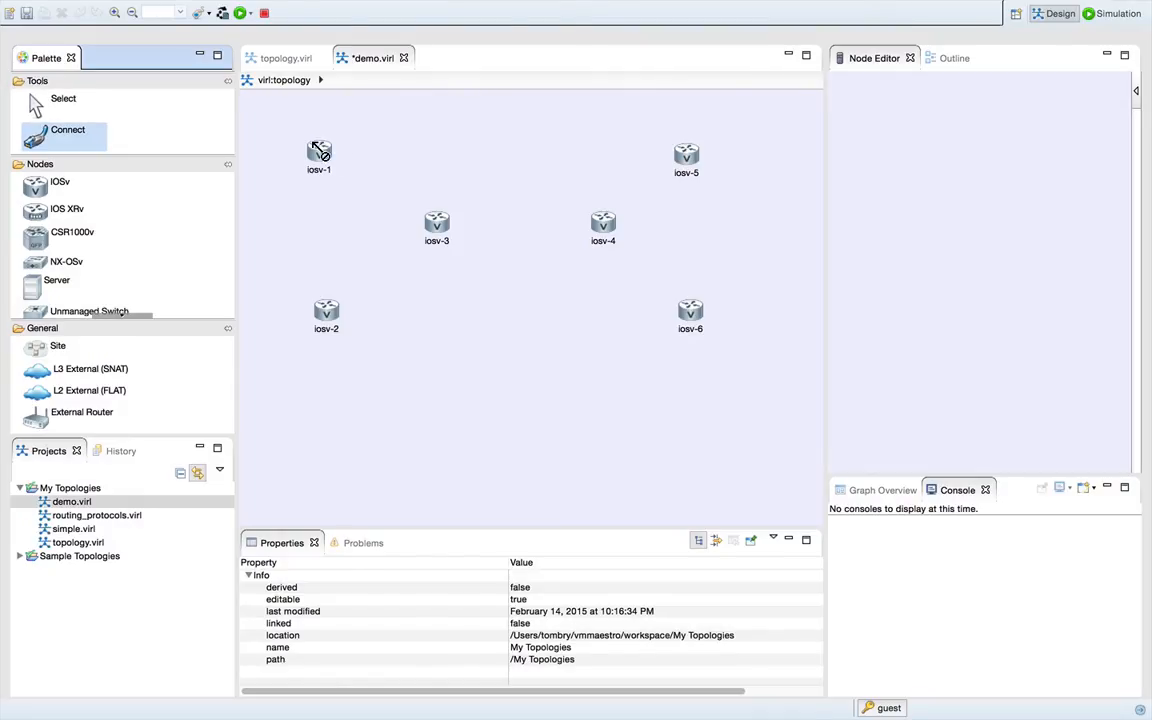
left_click(318, 150)
left_click(436, 222)
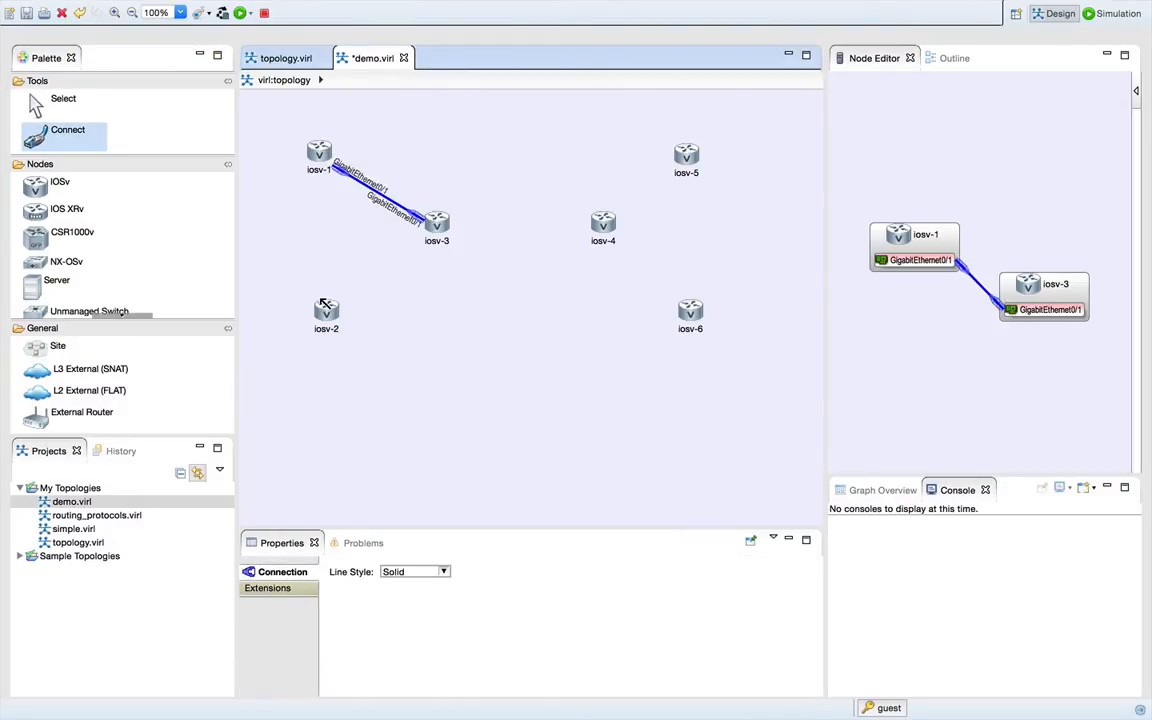
left_click(326, 309)
left_click(434, 218)
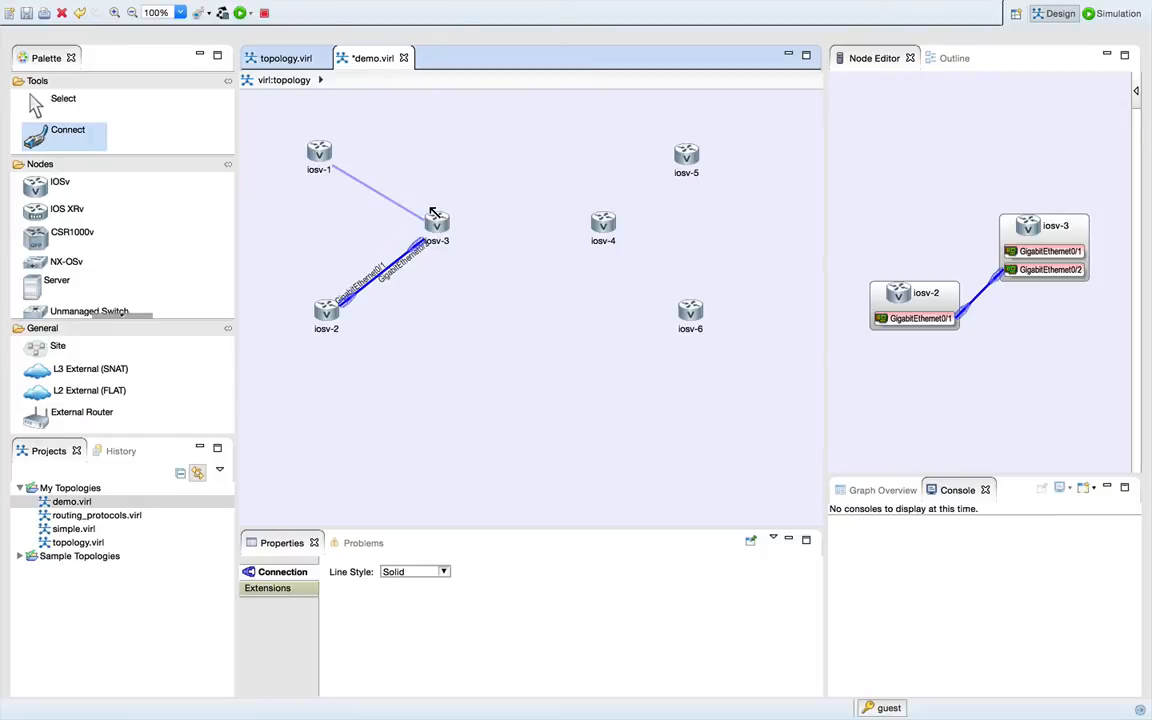
left_click(437, 221)
left_click(601, 225)
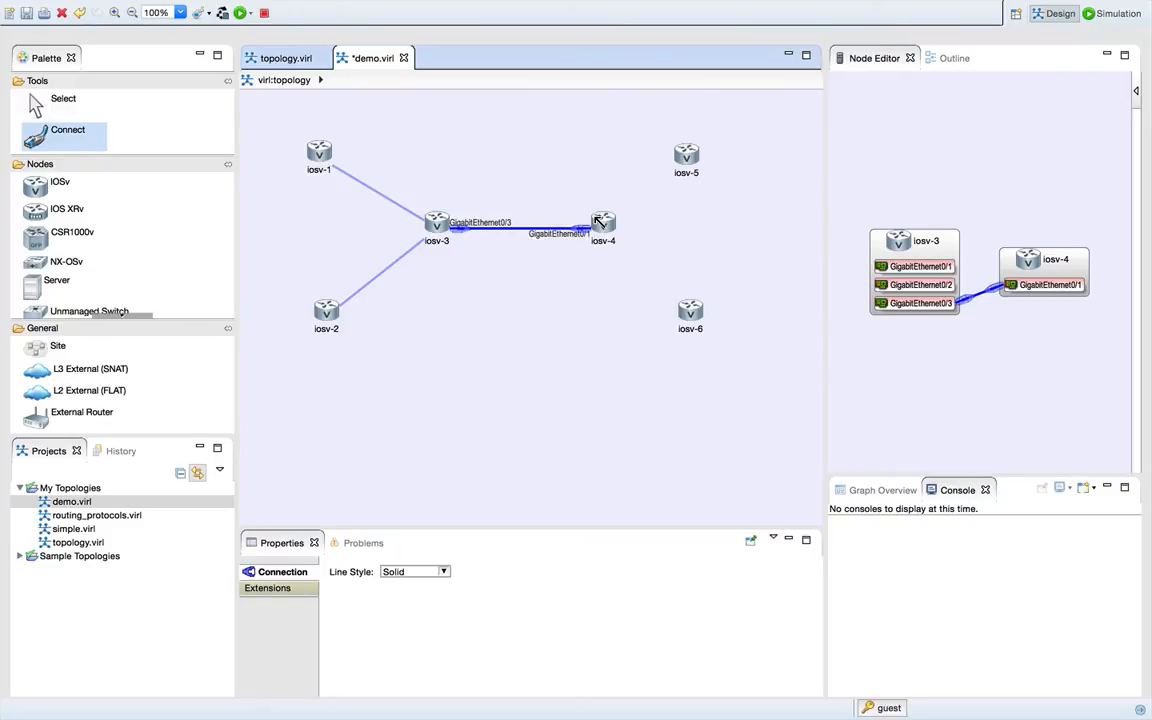
- Connect iosv-4 to iosv-5 and iosv-6, and view iosv-4's interfaces in the Node Editor
left_click(603, 220)
left_click(677, 151)
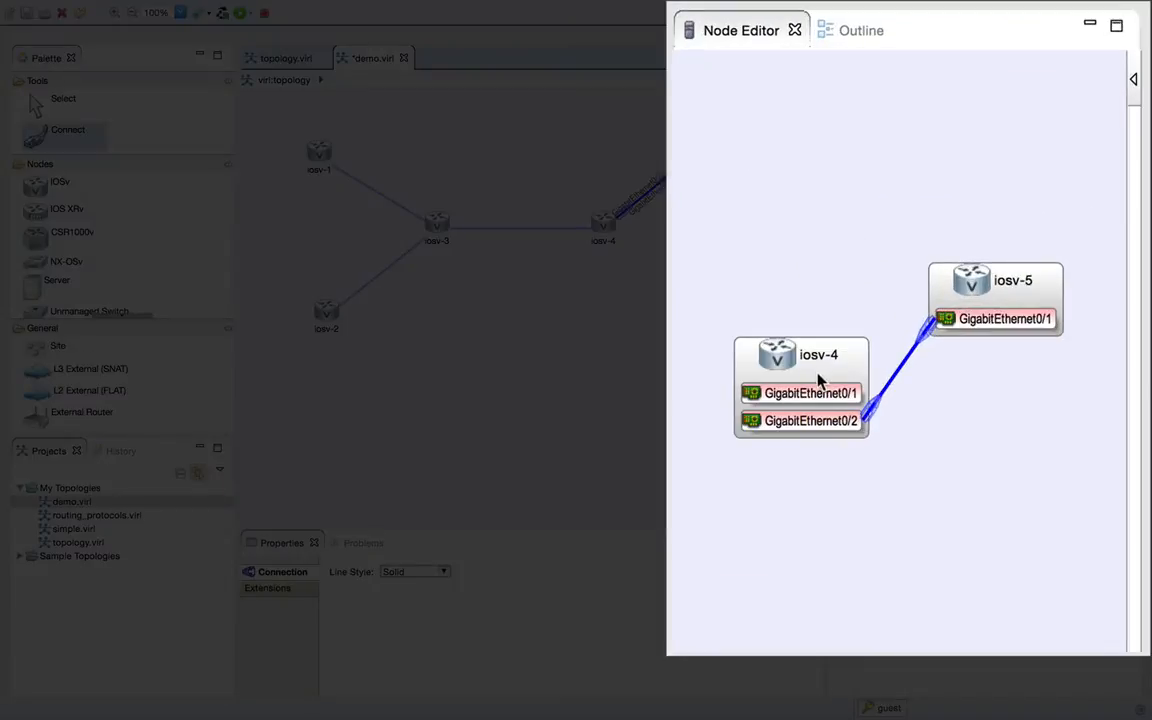
left_click(818, 377)
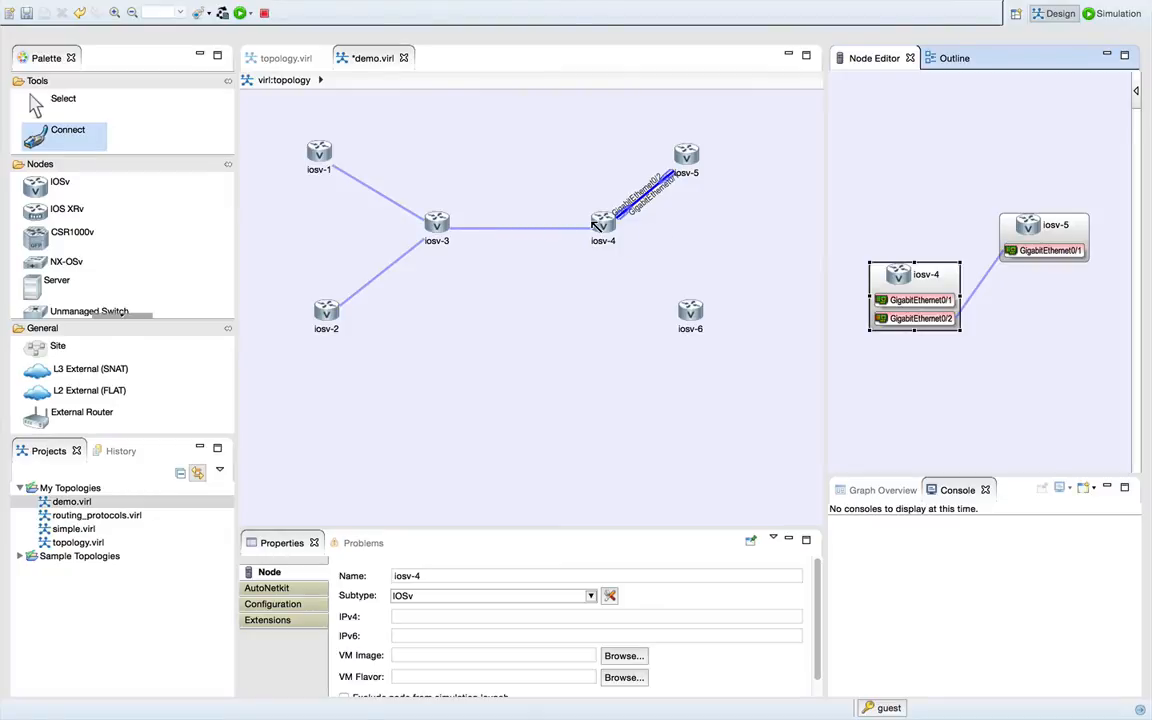
left_click(601, 222)
left_click(607, 243)
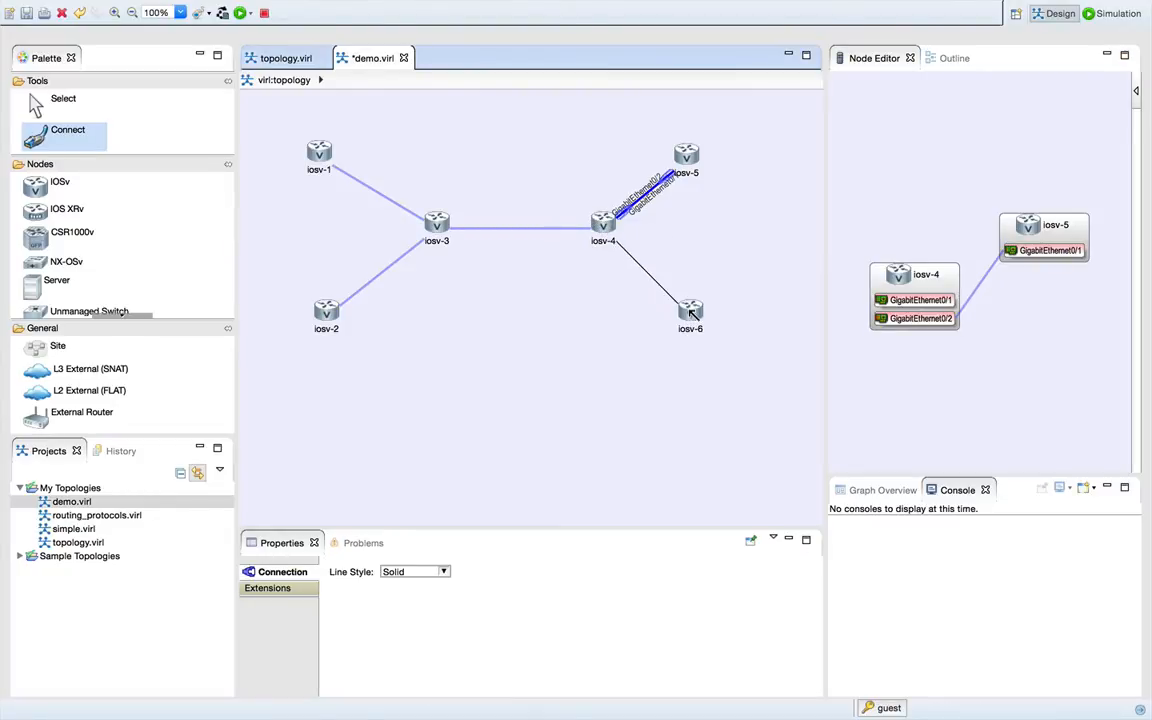
left_click(692, 313)
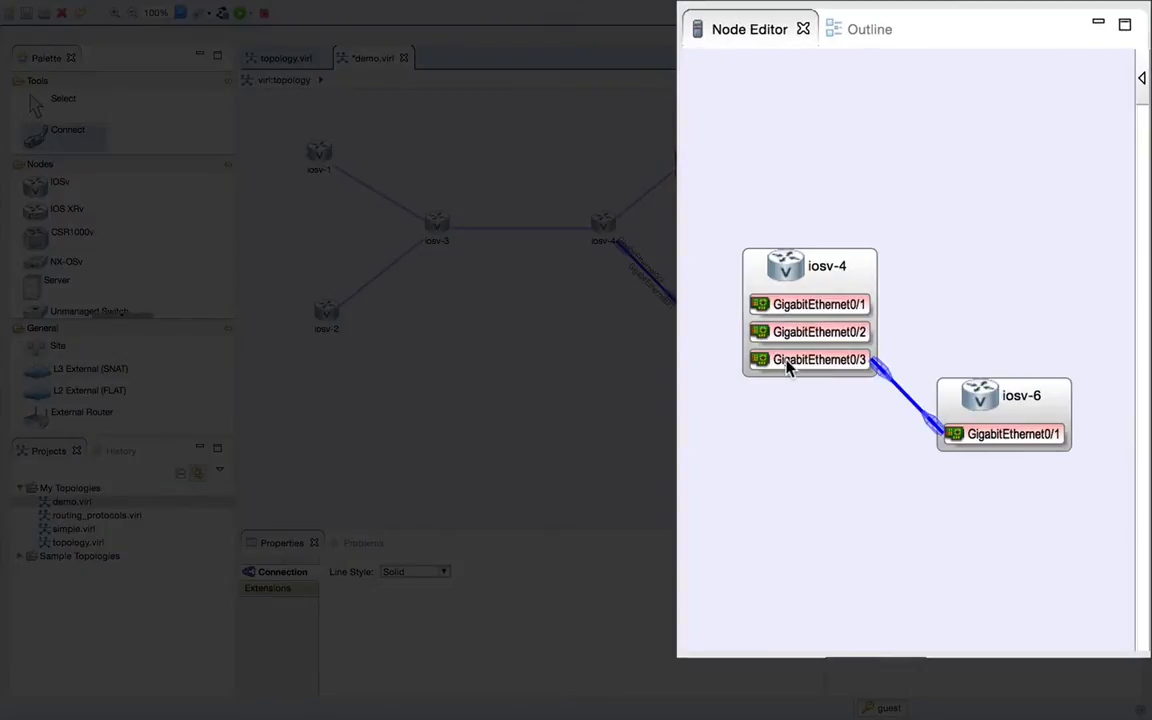
left_click(795, 362)
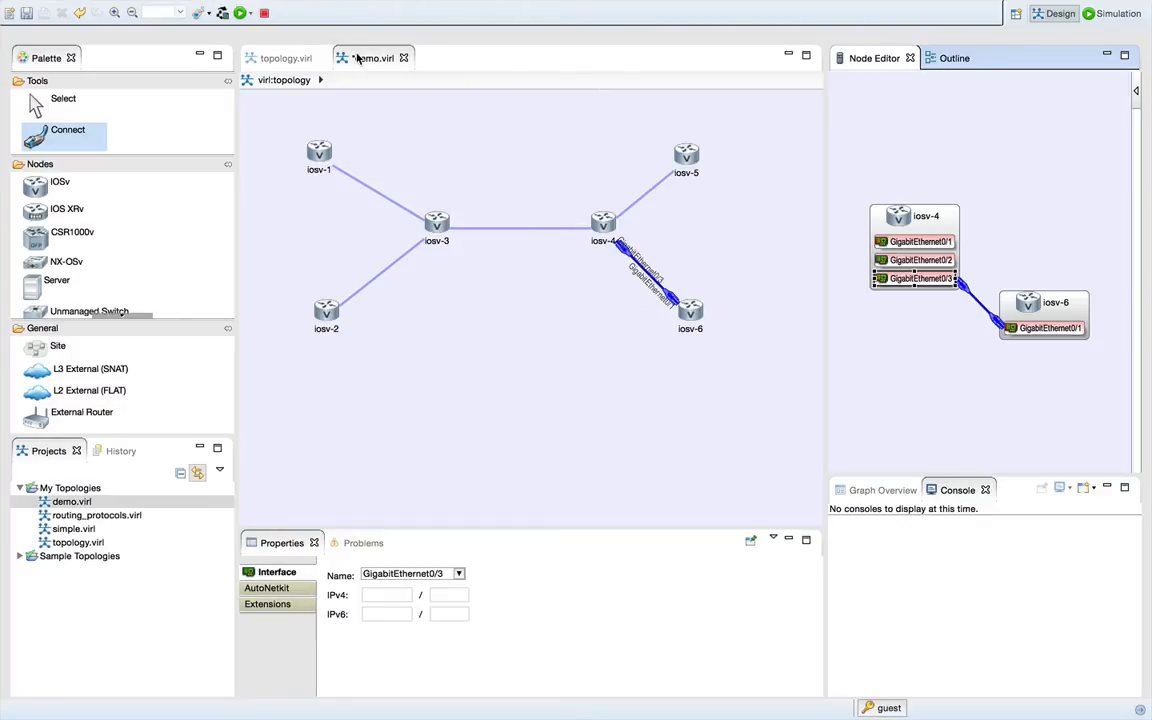
- Try to move the iosv-3 end of its link to iosv-4 onto GigabitEthernet0/1, and inspect the iosv-1 to iosv-3 link's interfaces
left_click(482, 224)
key("Escape")
left_click(492, 226)
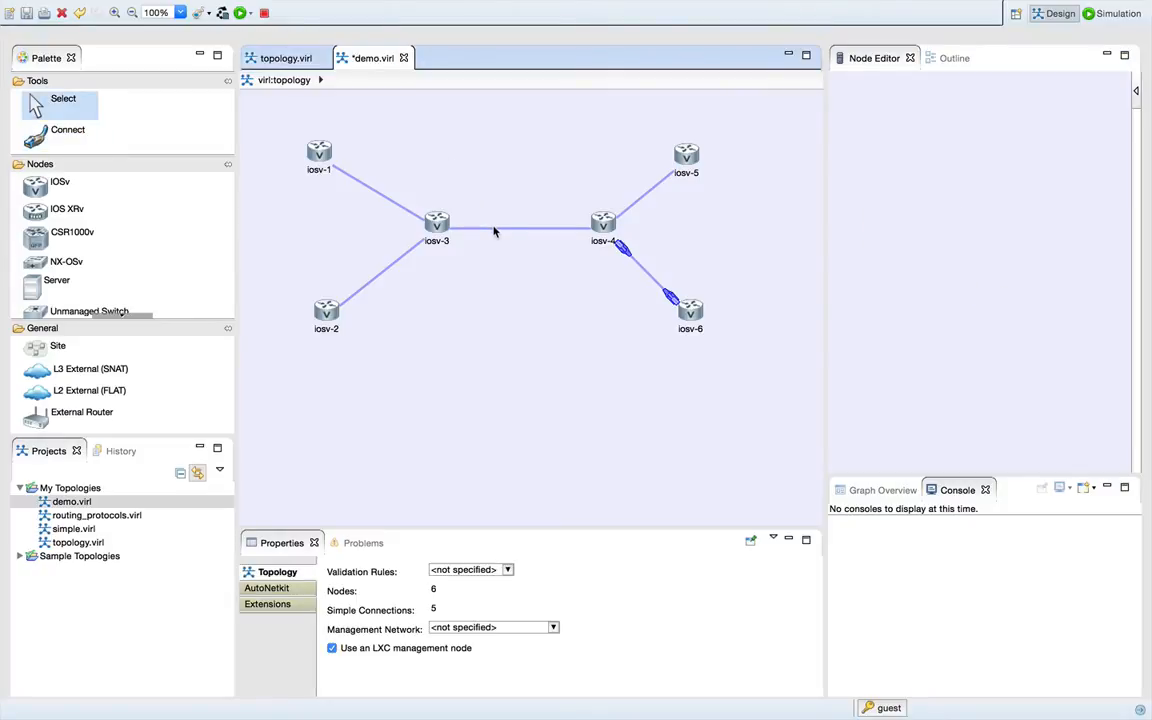
left_click(492, 227)
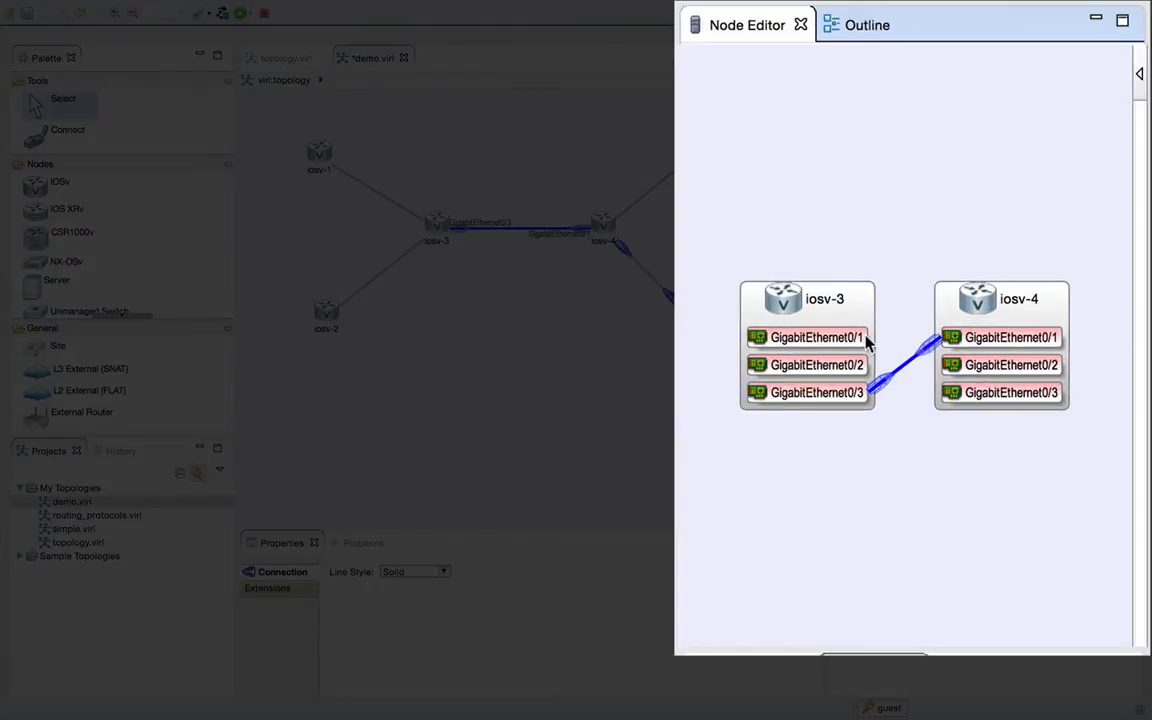
left_click_drag(880, 392, 847, 340)
left_click_drag(874, 391, 856, 341)
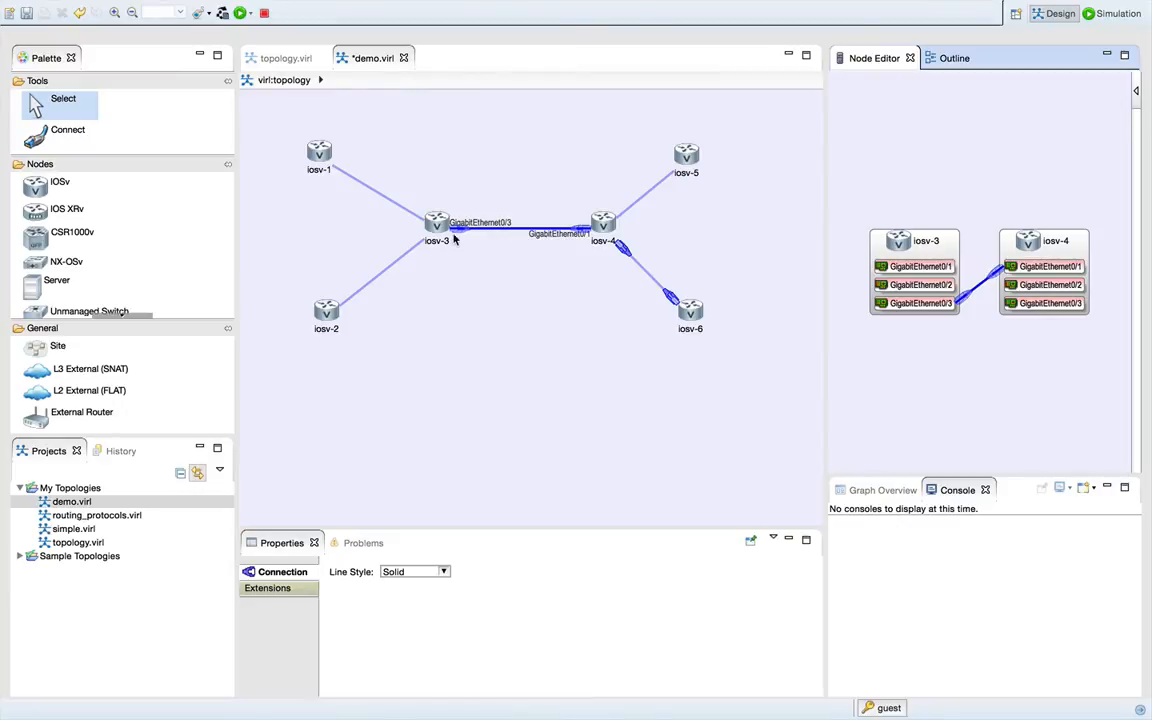
left_click(391, 203)
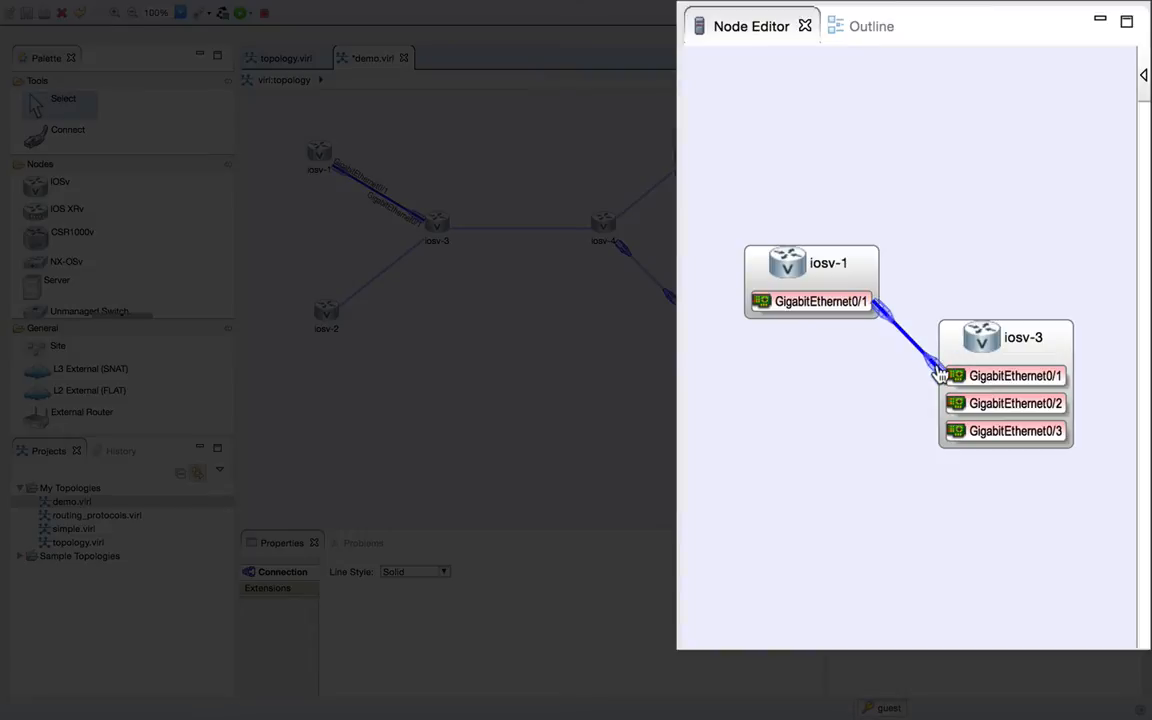
left_click(938, 367)
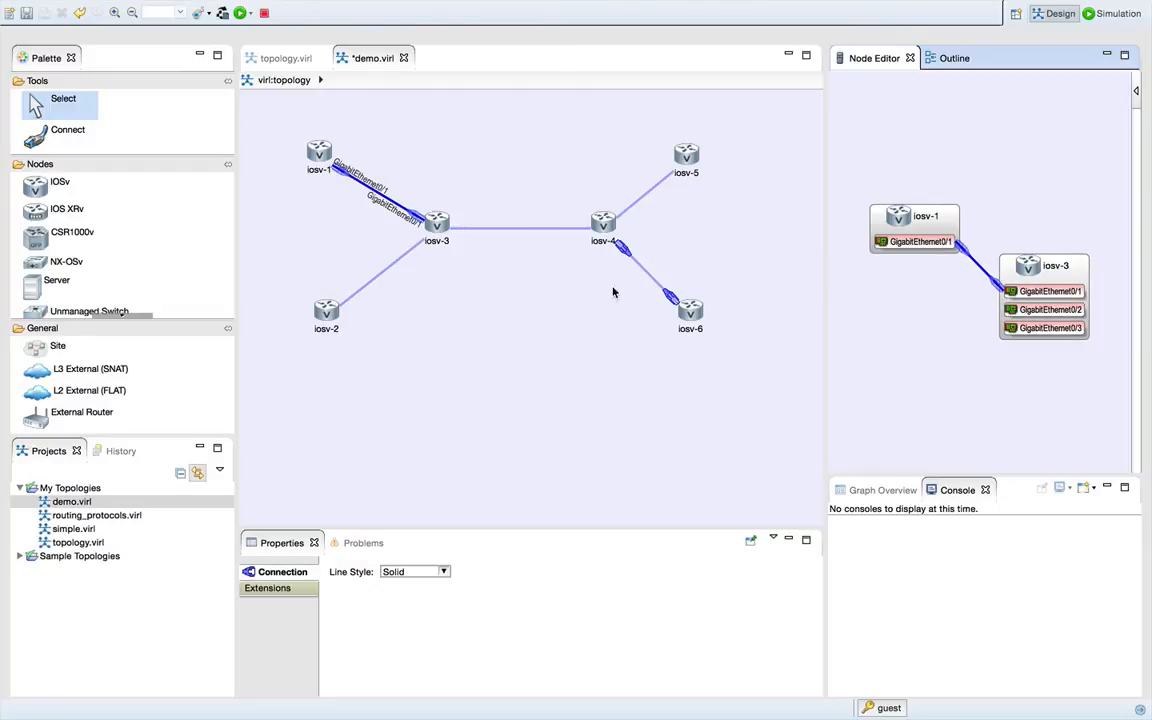
- Delete all routers and connections from the demo.virl topology and save the file
left_click(572, 303)
key("super+a")
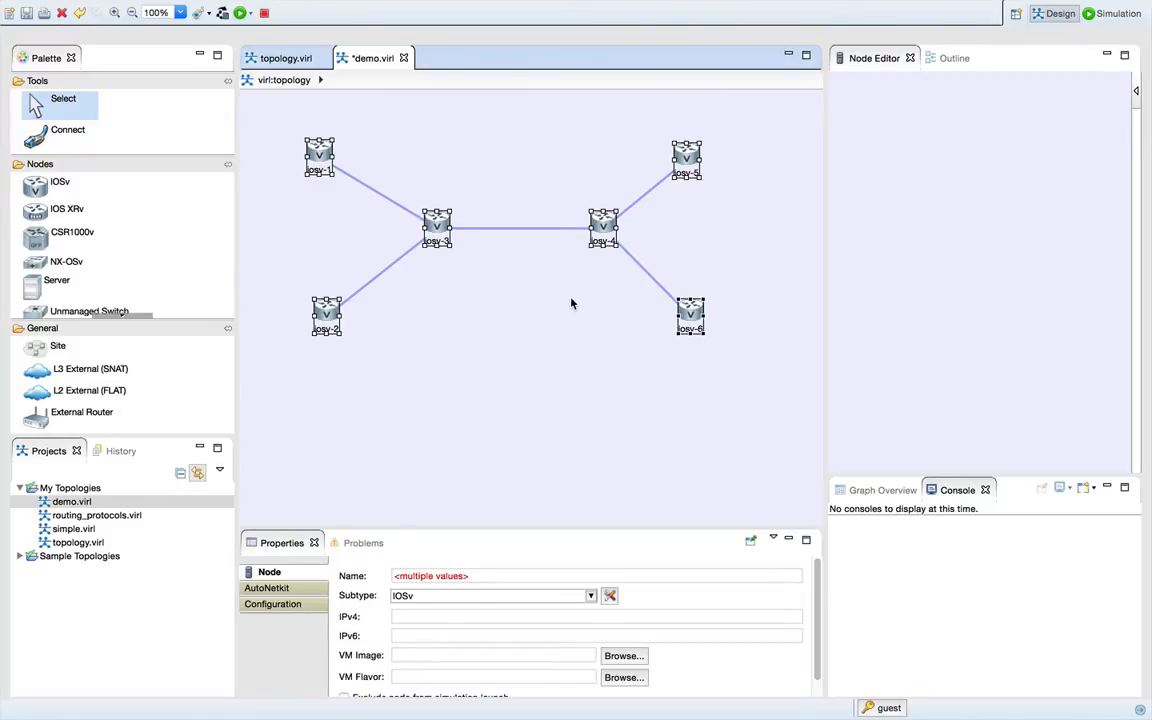
key("Delete")
key("super+s")
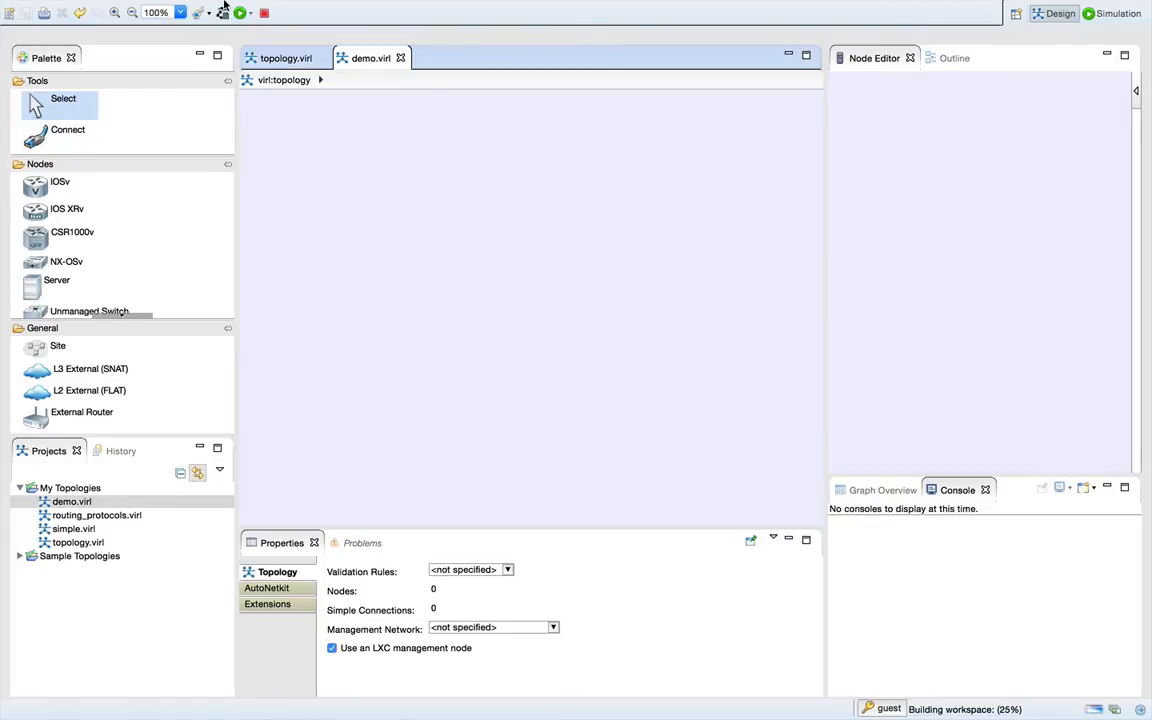
- Enable reverting back to the palette's default tool in the Topology Editor preferences and accept the settings
left_click(136, 9)
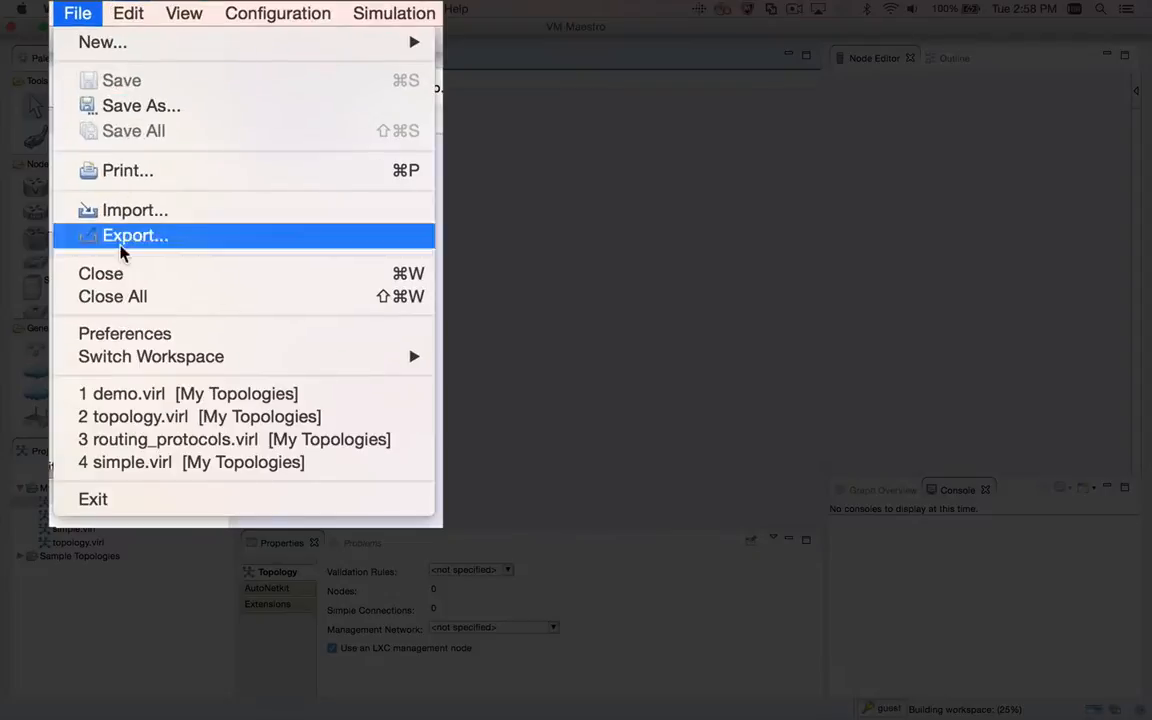
left_click(163, 223)
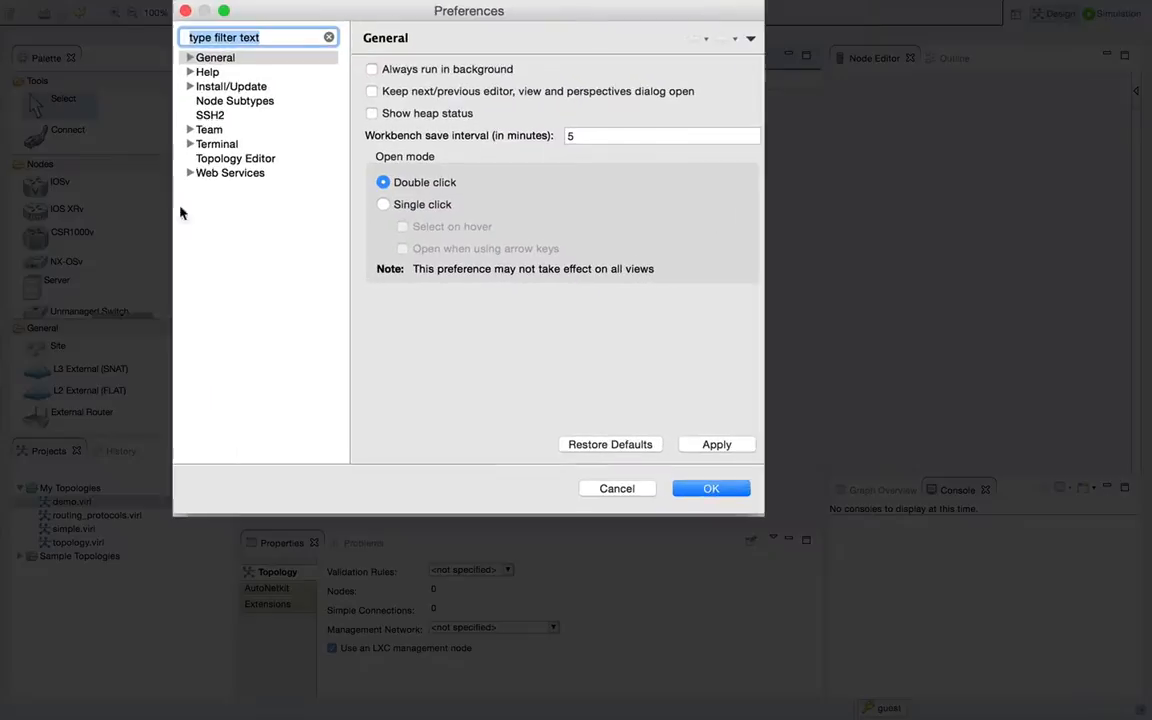
left_click(202, 156)
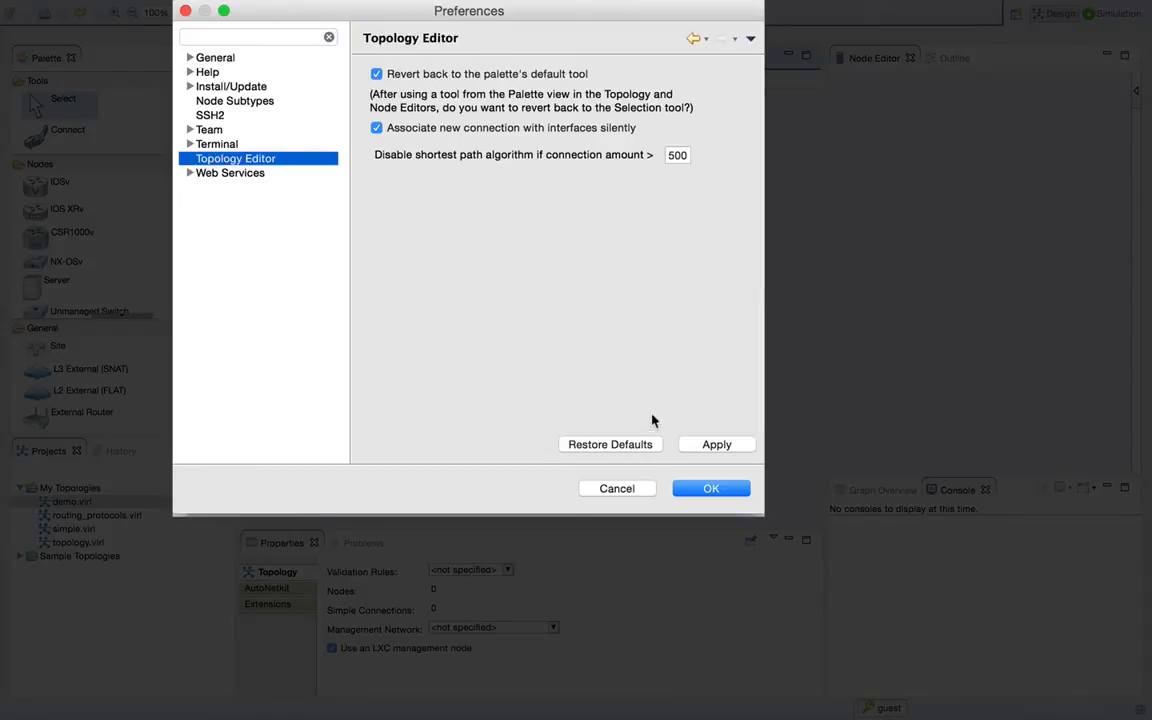
left_click(688, 488)
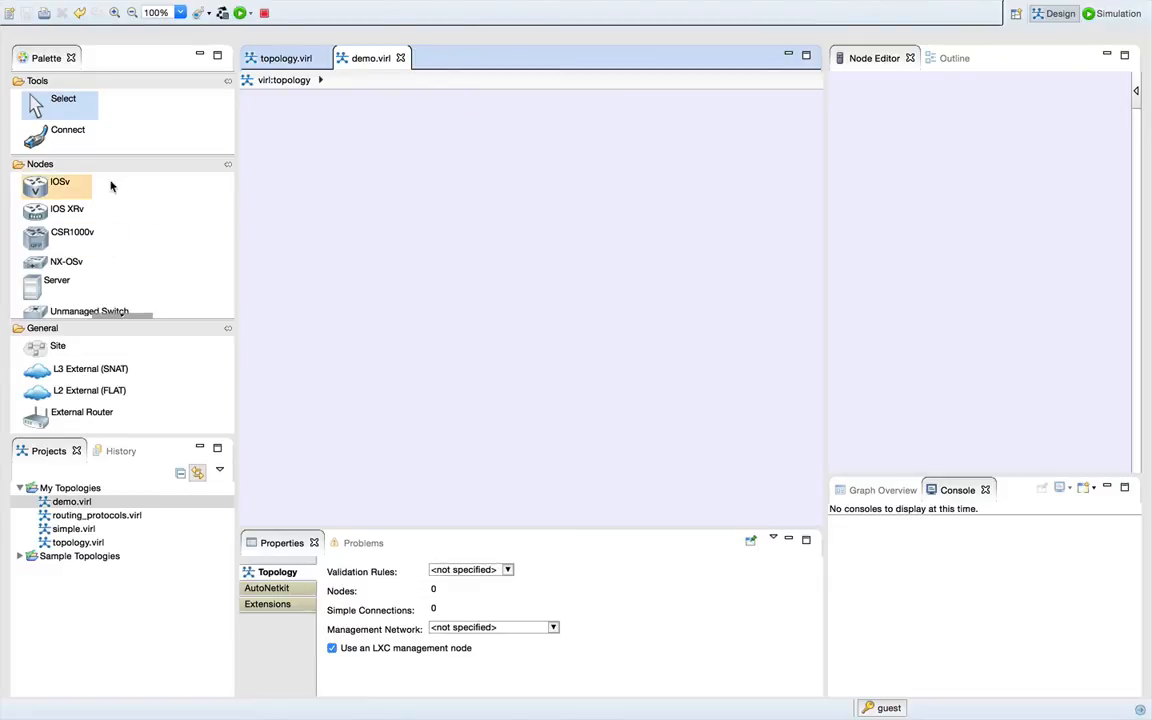
- Place three IOSv routers in the empty demo.virl topology, with iosv-1 directly above iosv-2 and iosv-3 between them to the right
left_click(62, 186)
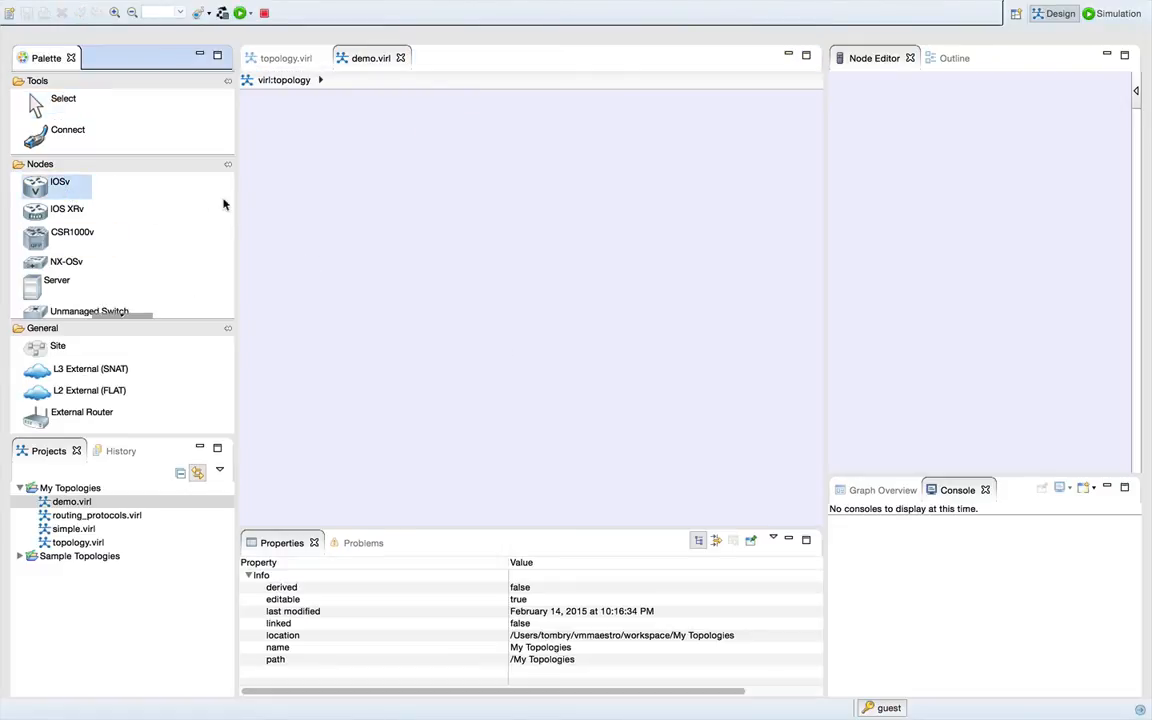
left_click(305, 158)
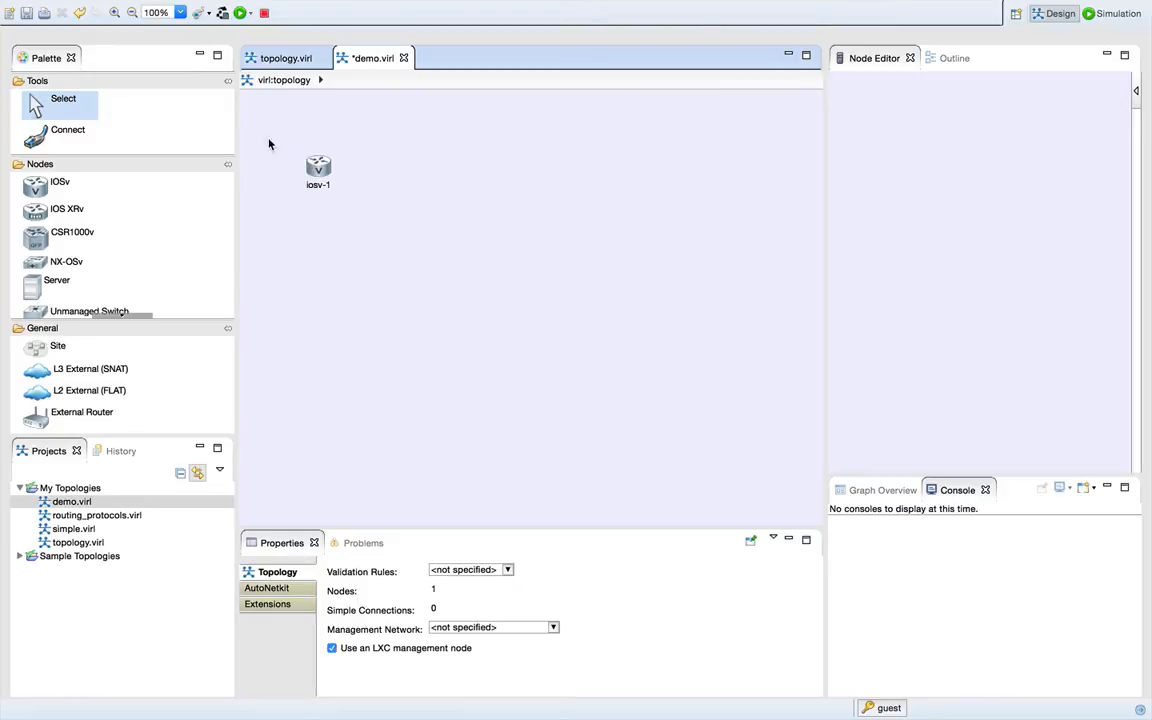
left_click(313, 170)
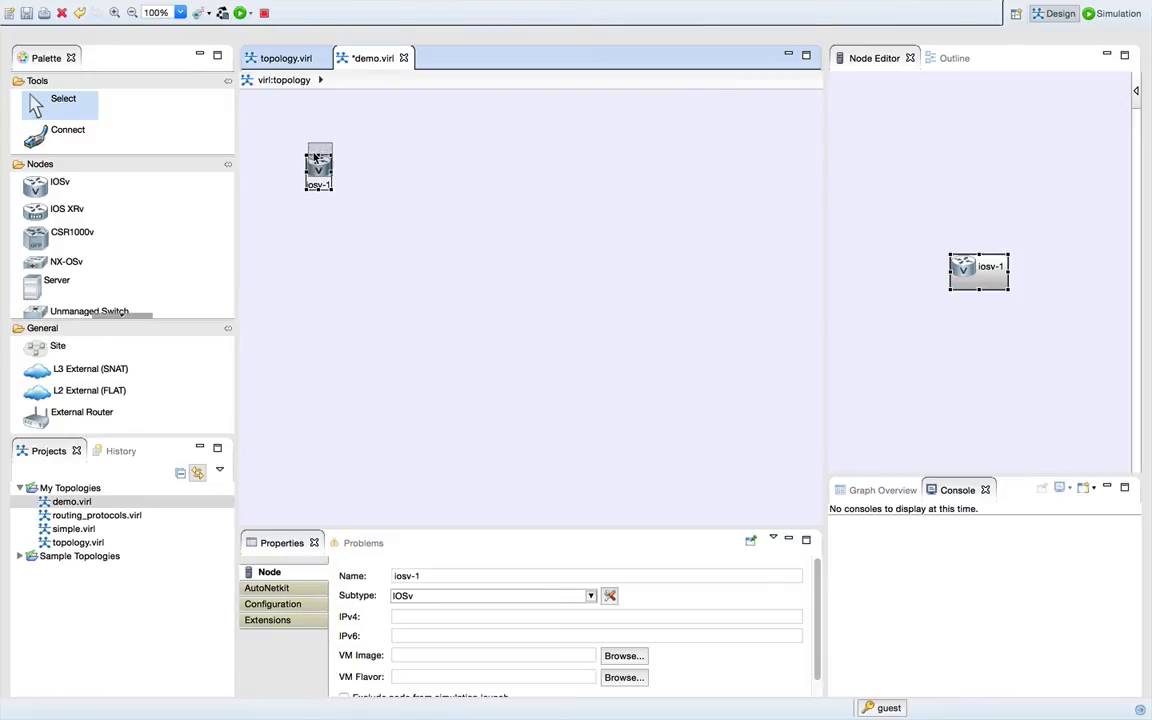
left_click(58, 185)
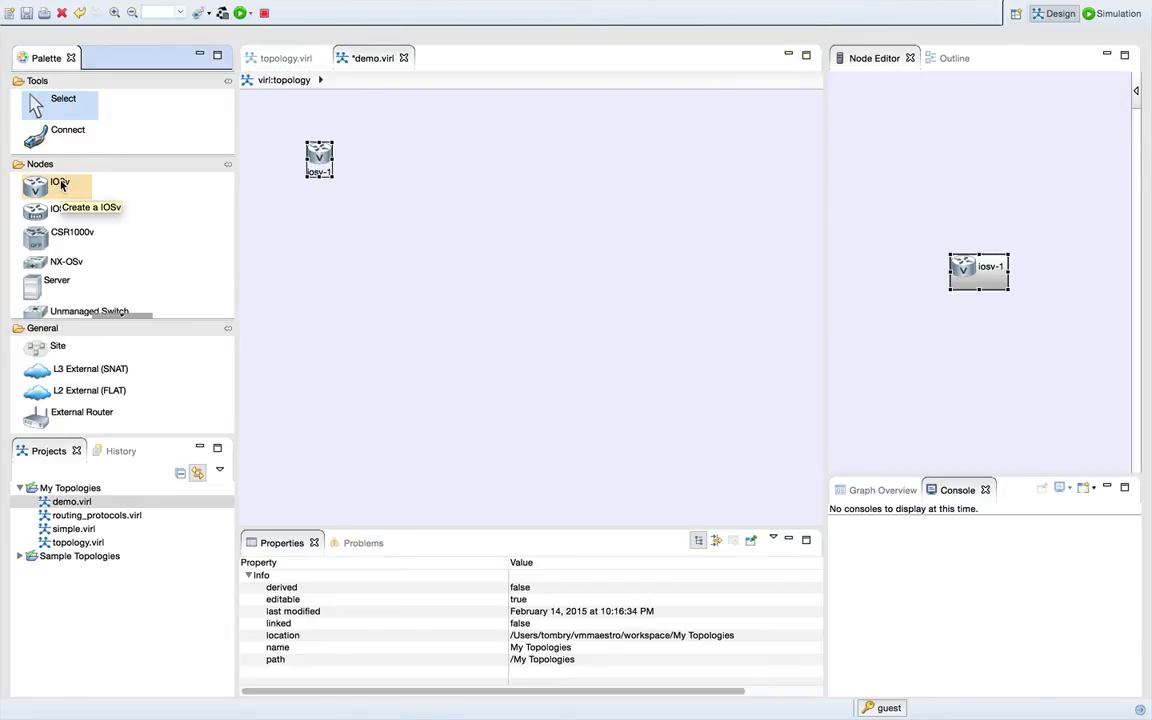
left_click(305, 270)
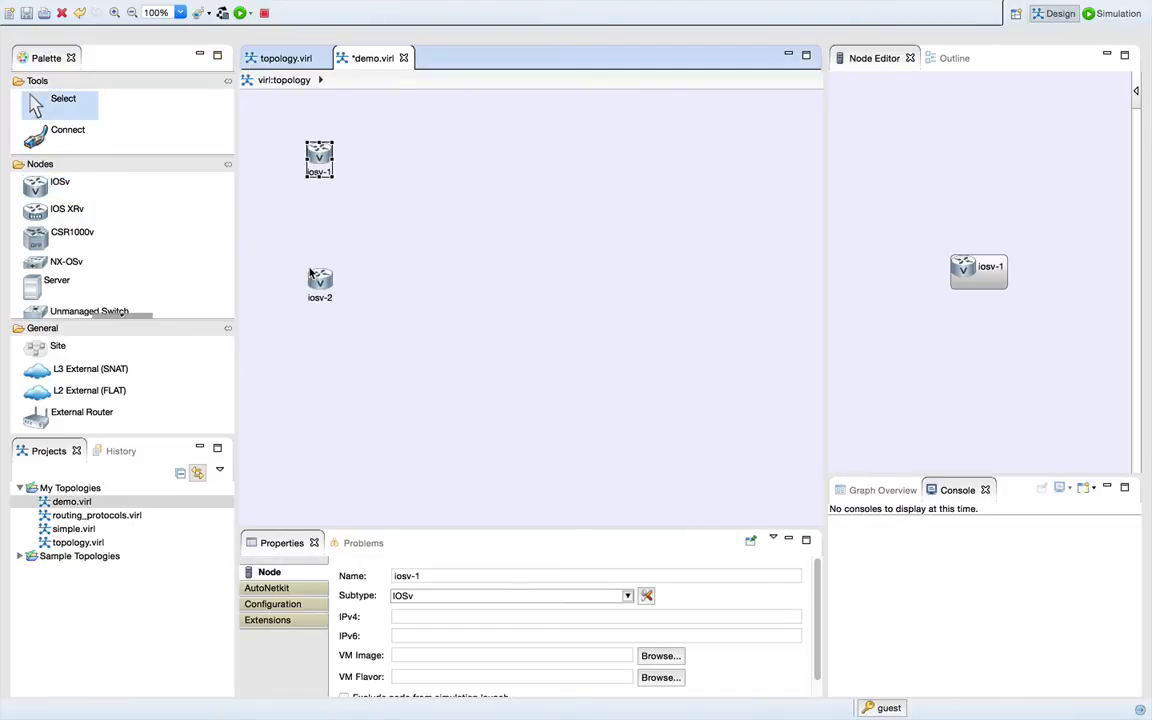
left_click(58, 185)
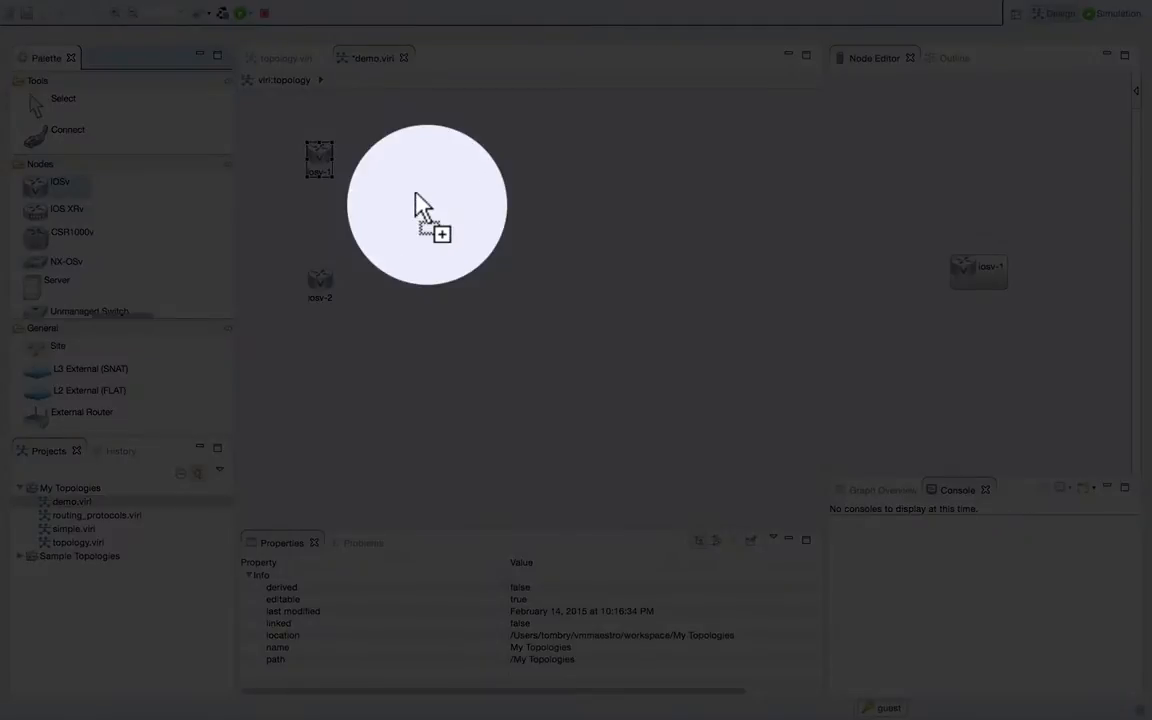
left_click(425, 210)
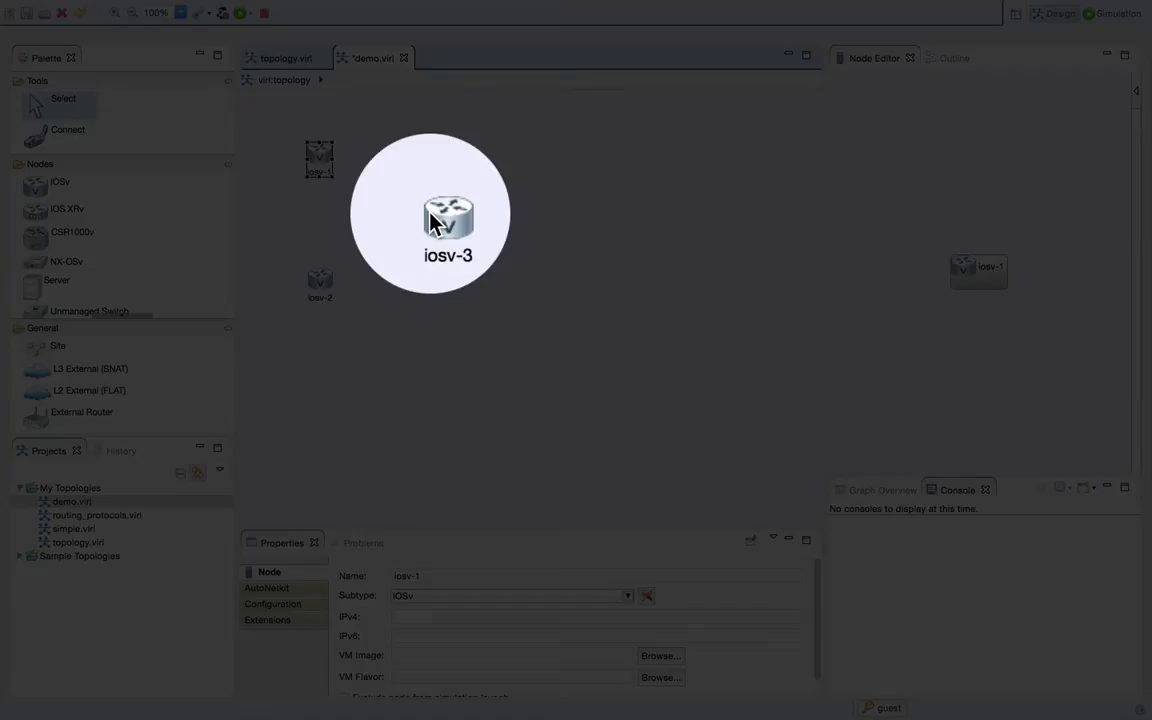
- Inspect iosv-3's node properties and its AutoNetkit attributes
left_click(436, 220)
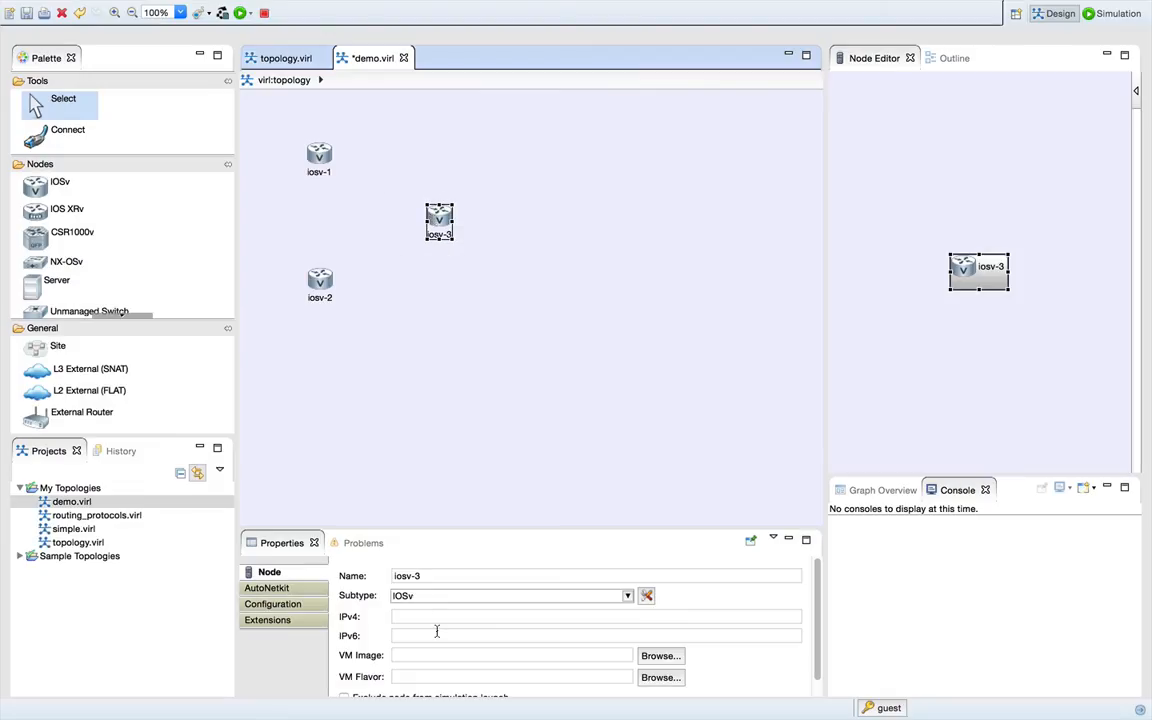
left_click(431, 618)
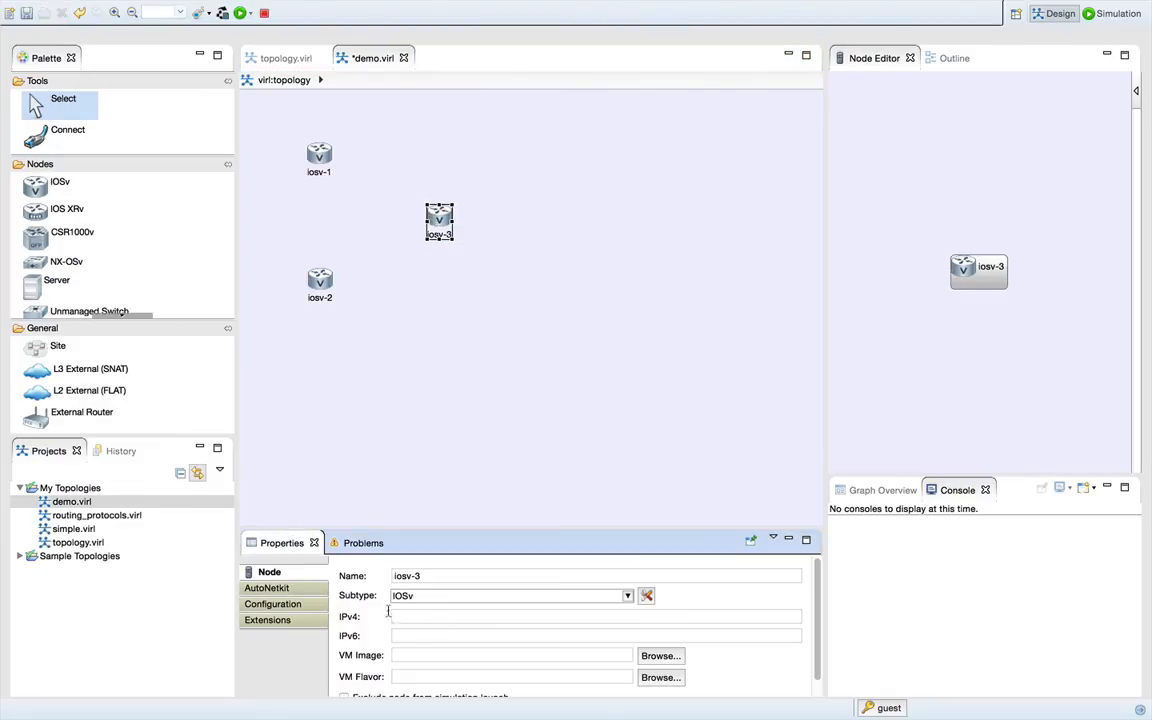
left_click(290, 591)
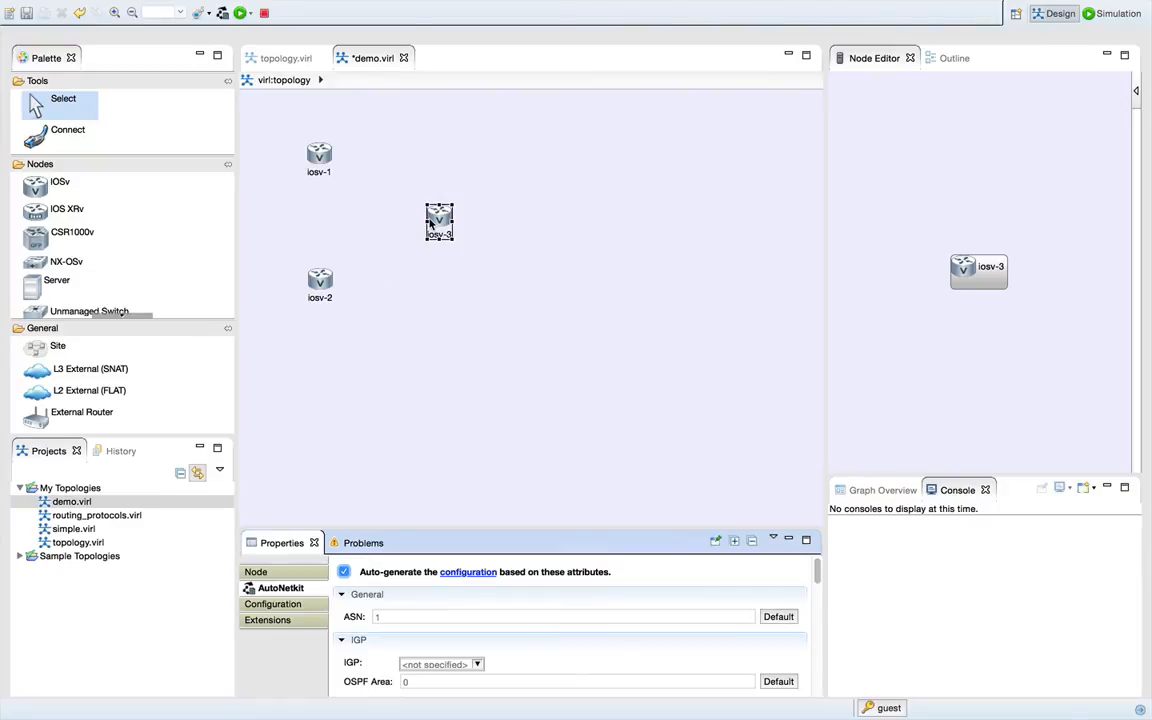
- Connect iosv-1 to iosv-3 and iosv-2 to iosv-3, reselecting the Connect tool for the second link
left_click(72, 131)
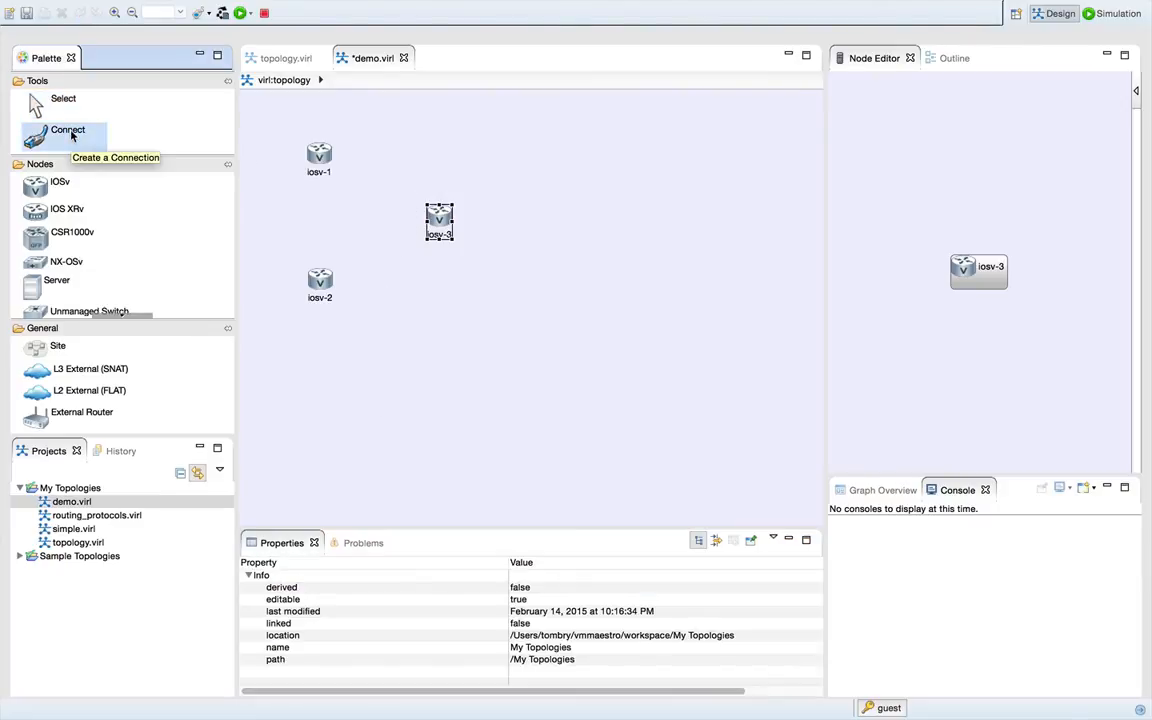
left_click(319, 152)
left_click(441, 210)
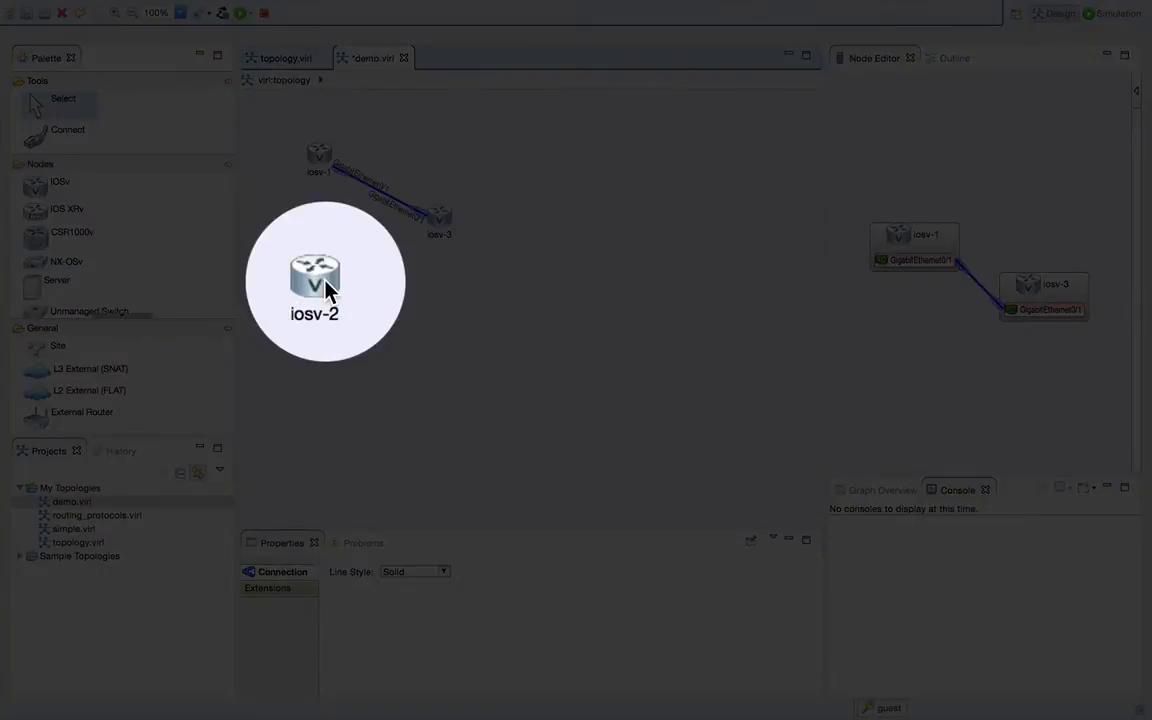
left_click(322, 284)
left_click(386, 245)
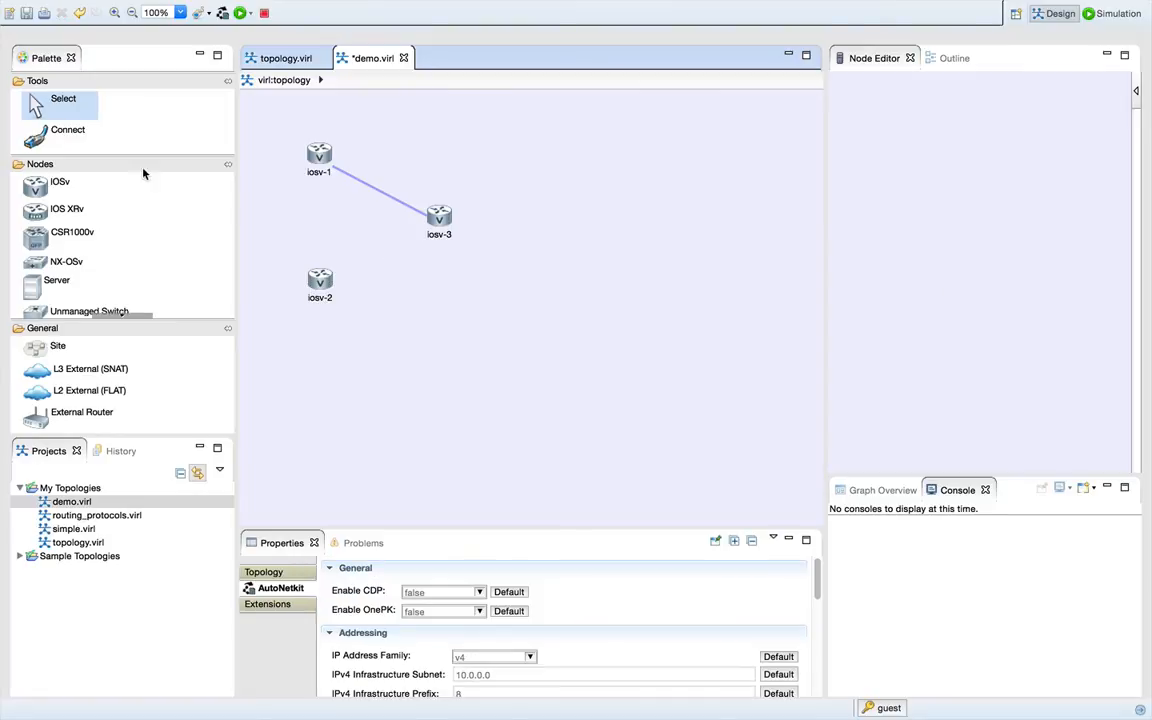
left_click(72, 133)
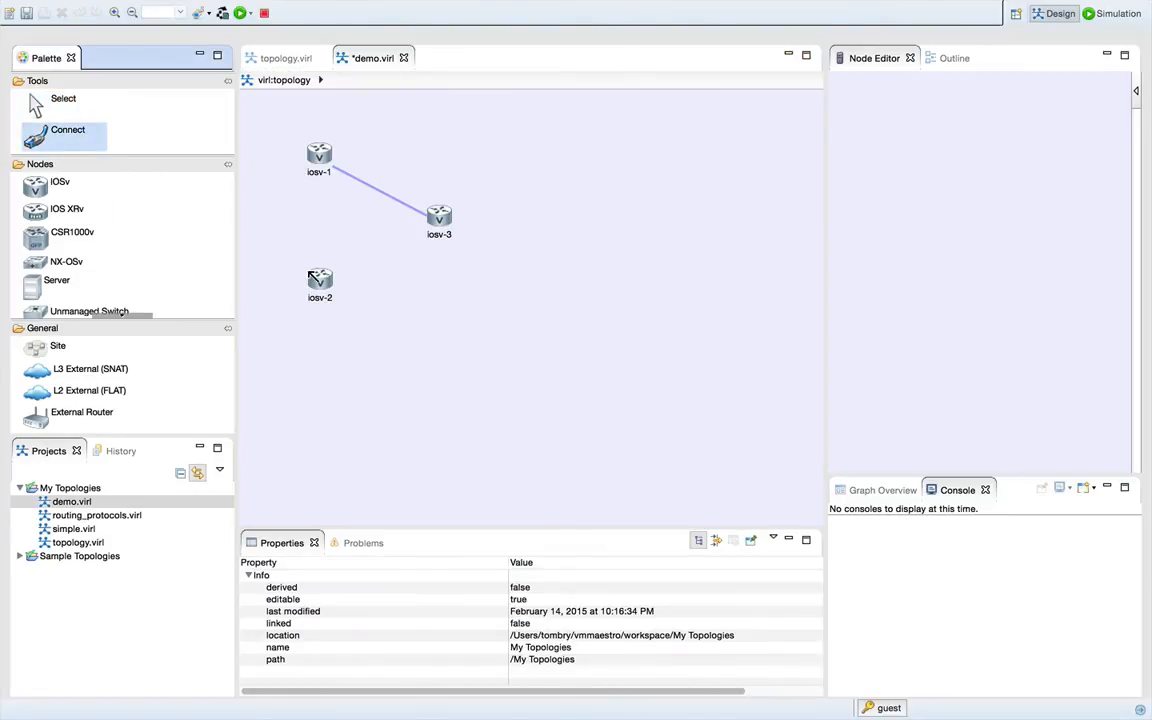
left_click(316, 279)
left_click(437, 219)
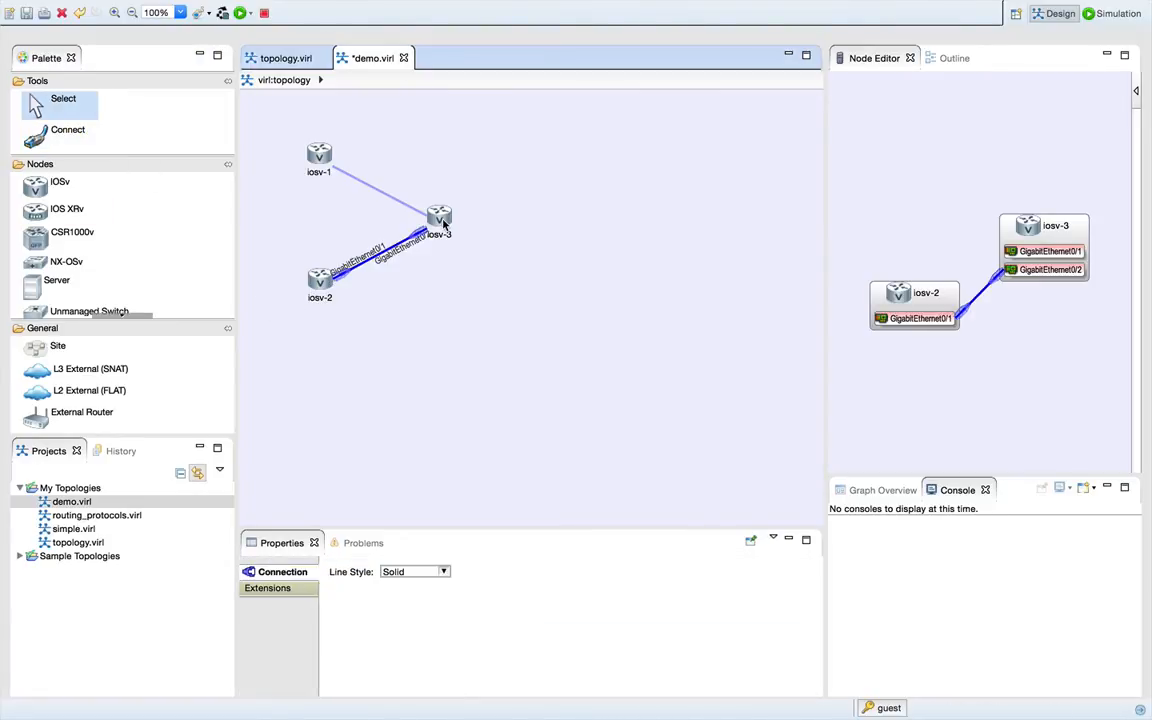
- Delete all routers and connections from the topology and save demo.virl
key("super+a")
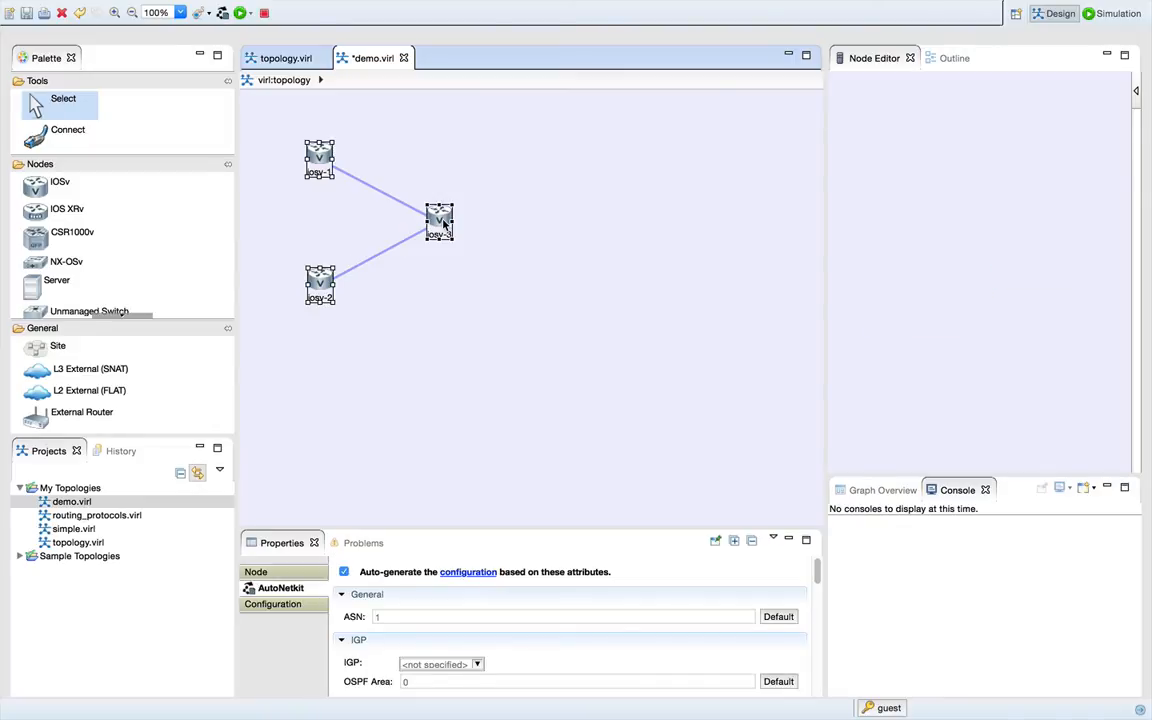
key("Delete")
key("super+s")
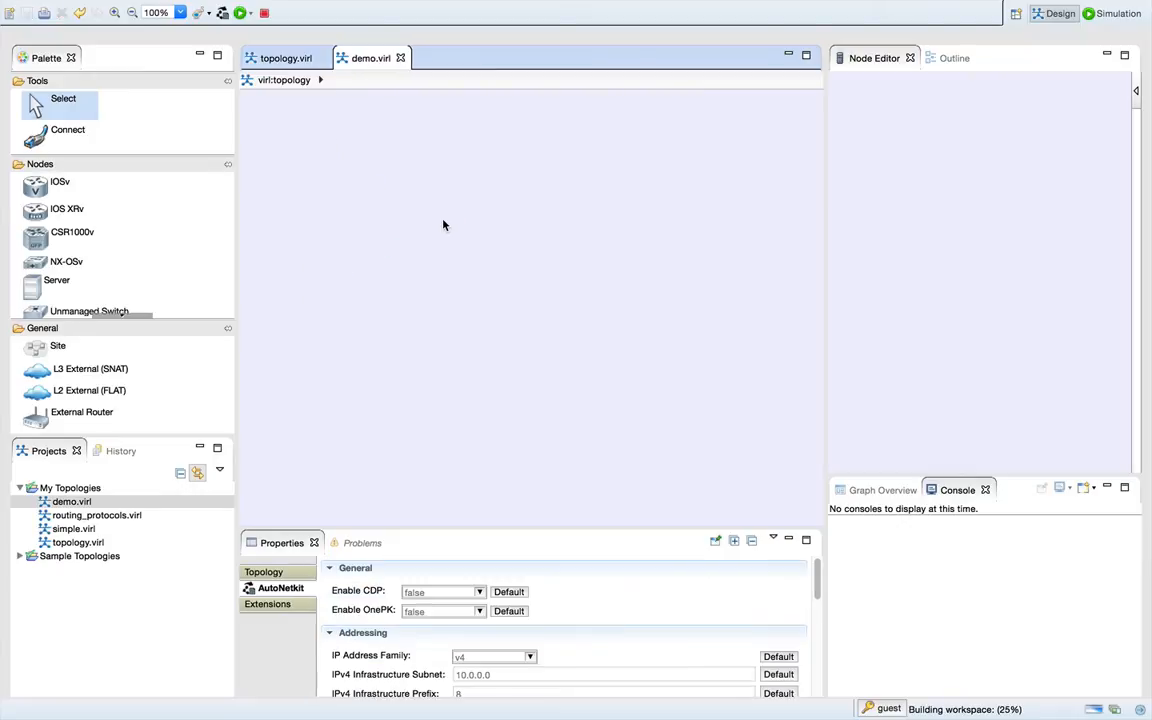
- Disable reverting to the palette's default tool and silent interface association for new connections in the Topology Editor preferences, and accept the settings
left_click(127, 7)
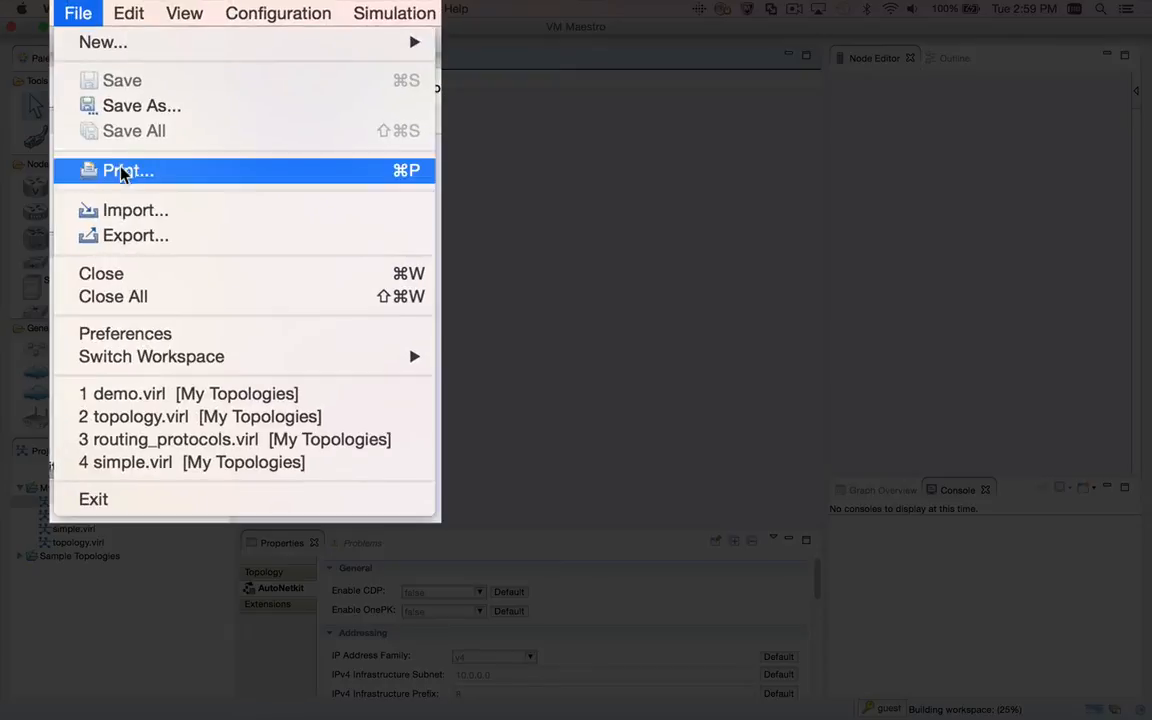
left_click(132, 279)
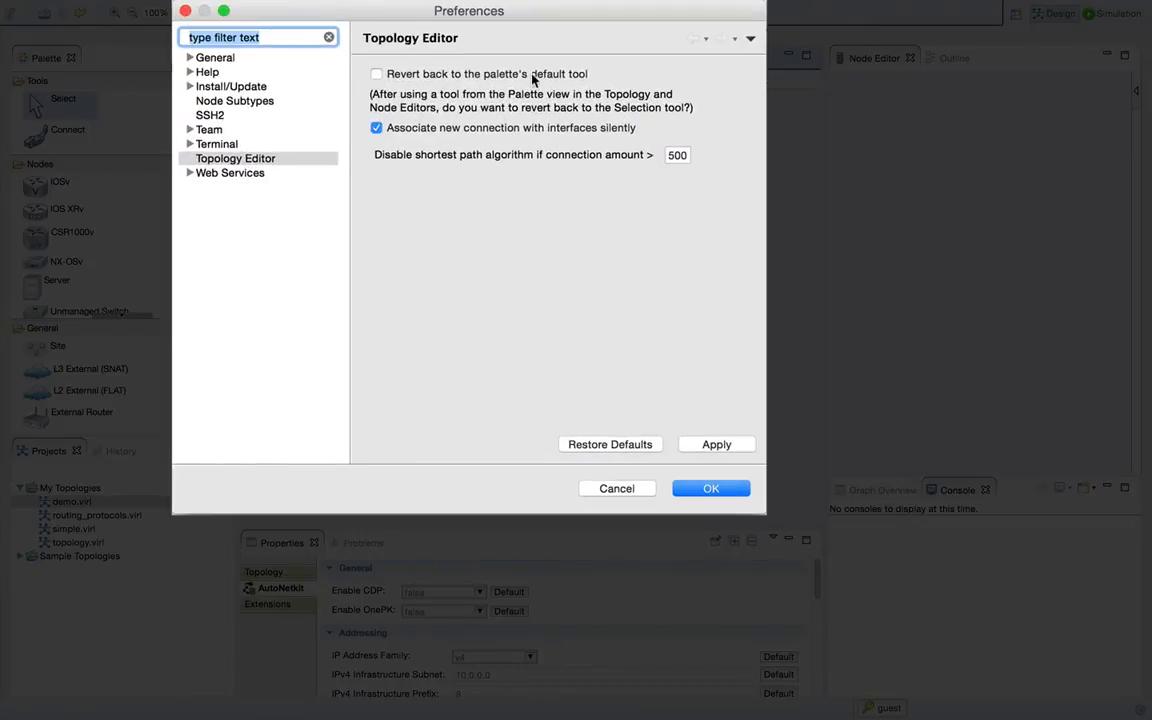
left_click(377, 129)
left_click(697, 494)
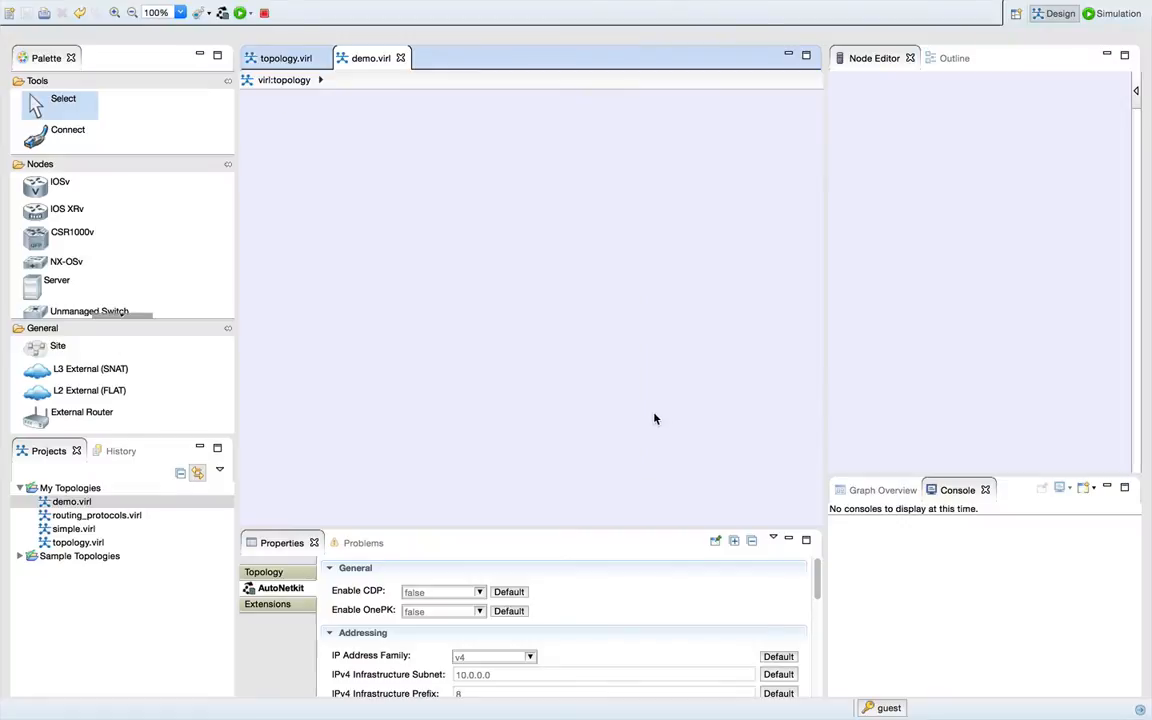
- Place six IOSv routers: iosv-1 and iosv-2 on the left, iosv-3 and iosv-4 in the middle, iosv-5 and iosv-6 on the right
left_click(80, 189)
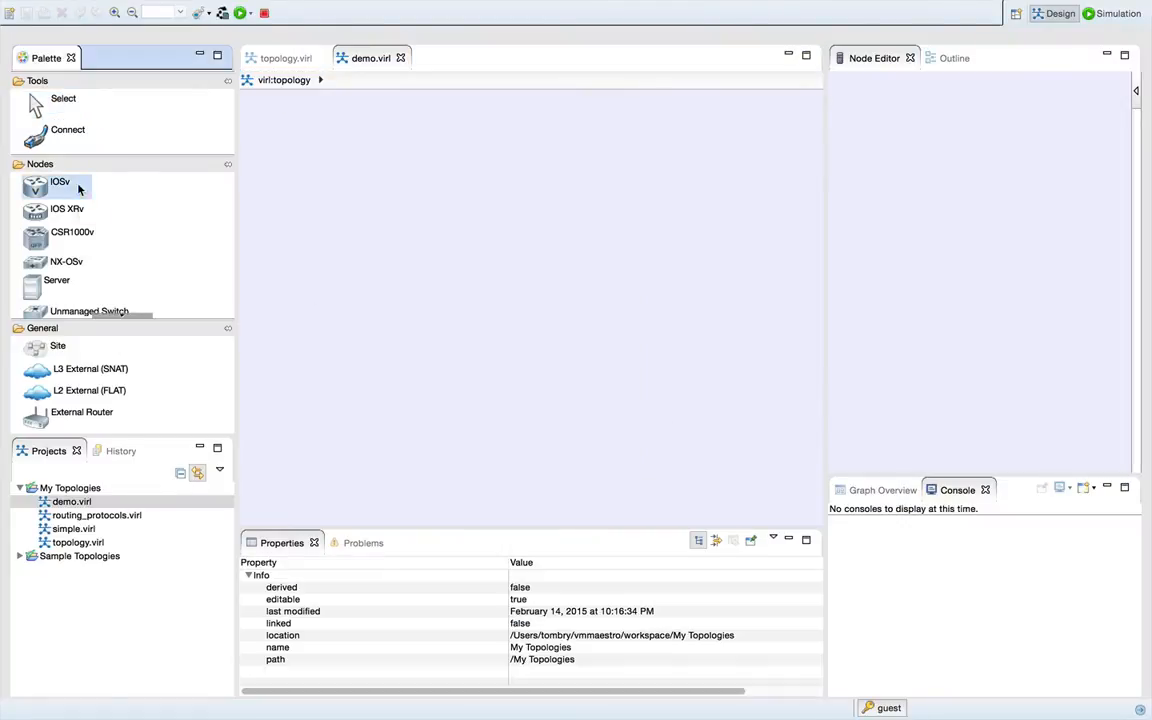
left_click(300, 145)
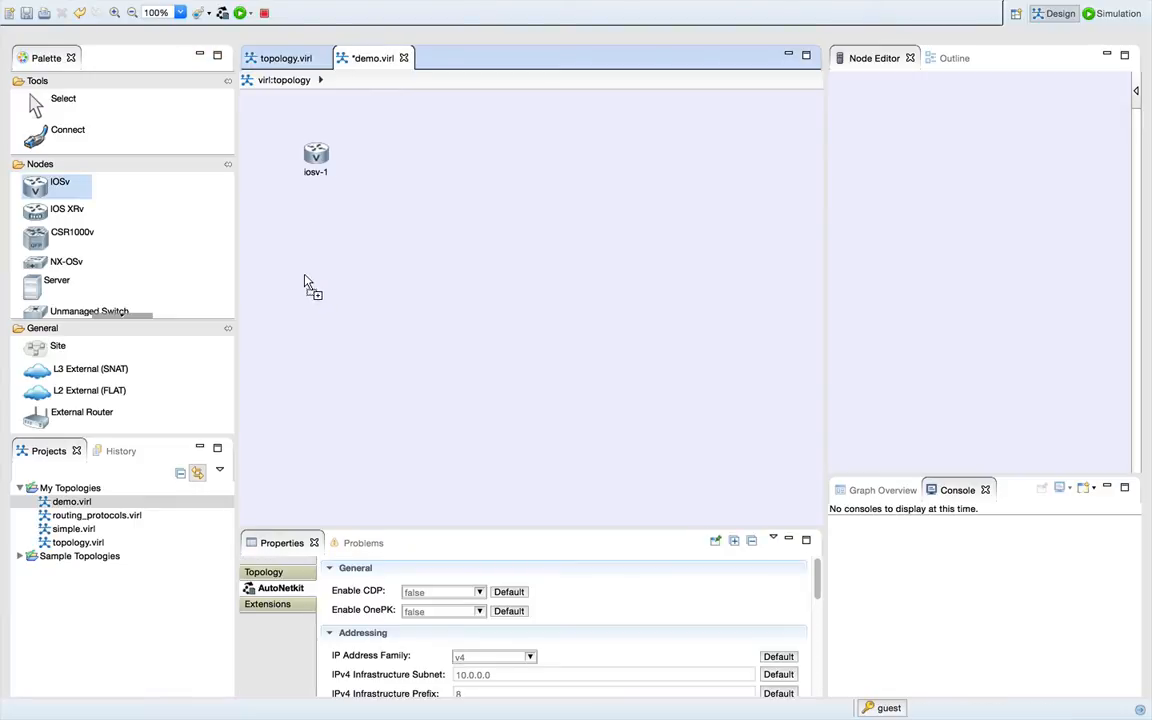
left_click(313, 289)
left_click(412, 221)
left_click(558, 230)
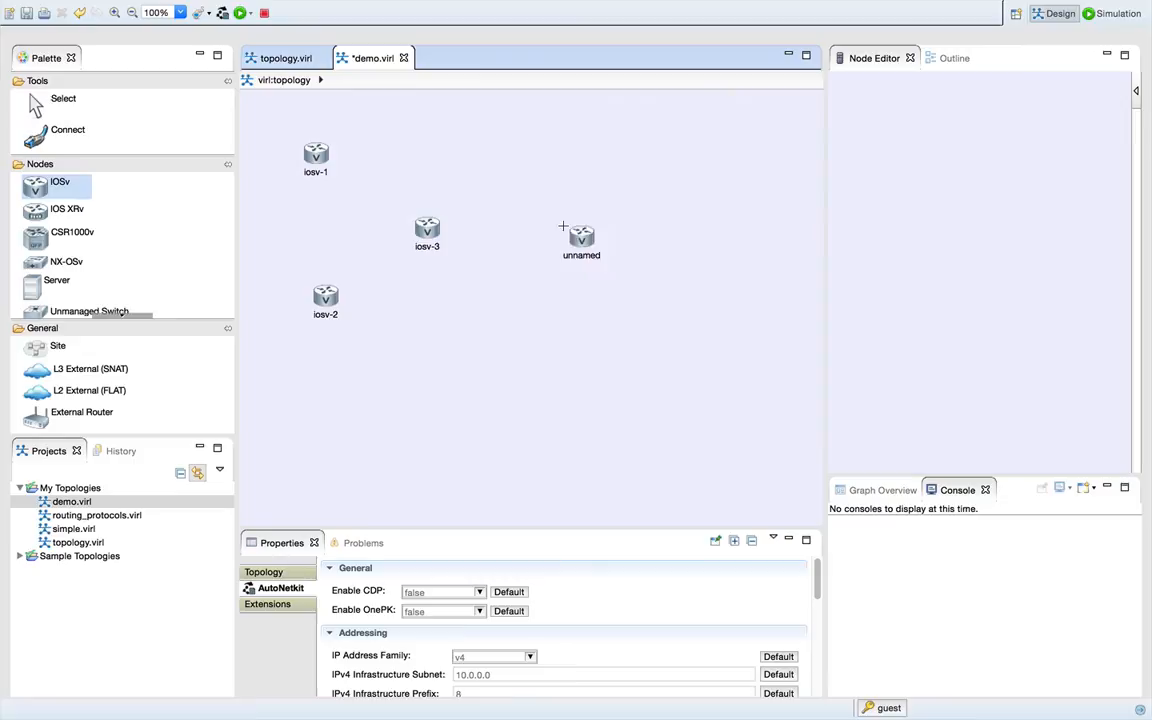
left_click(651, 148)
left_click(662, 314)
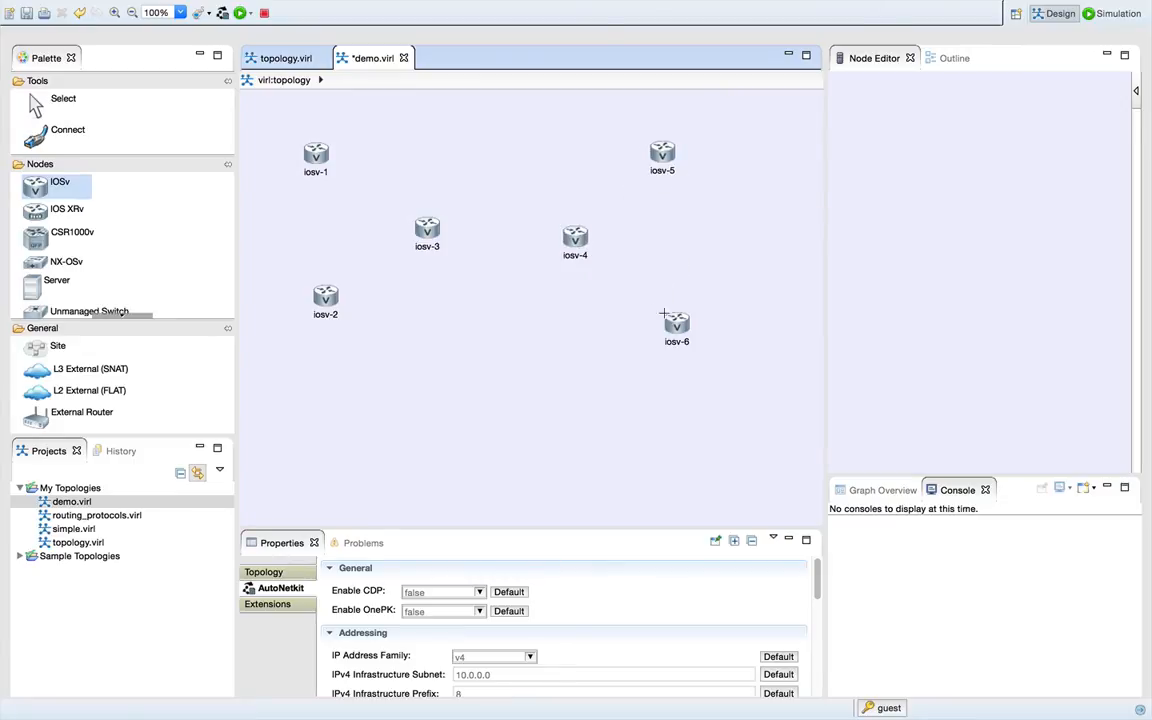
- Connect iosv-1's GigabitEthernet0/1 to iosv-3's GigabitEthernet0/2 and inspect the iosv-3 end in the Node Editor
left_click(82, 137)
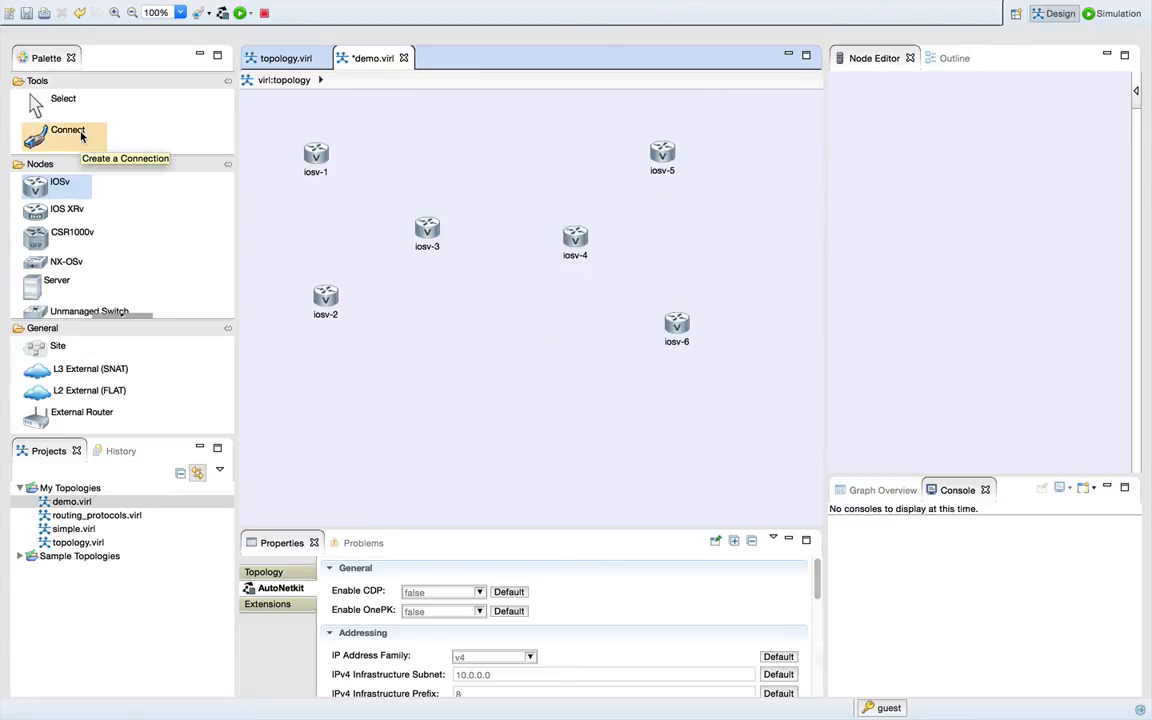
left_click(82, 137)
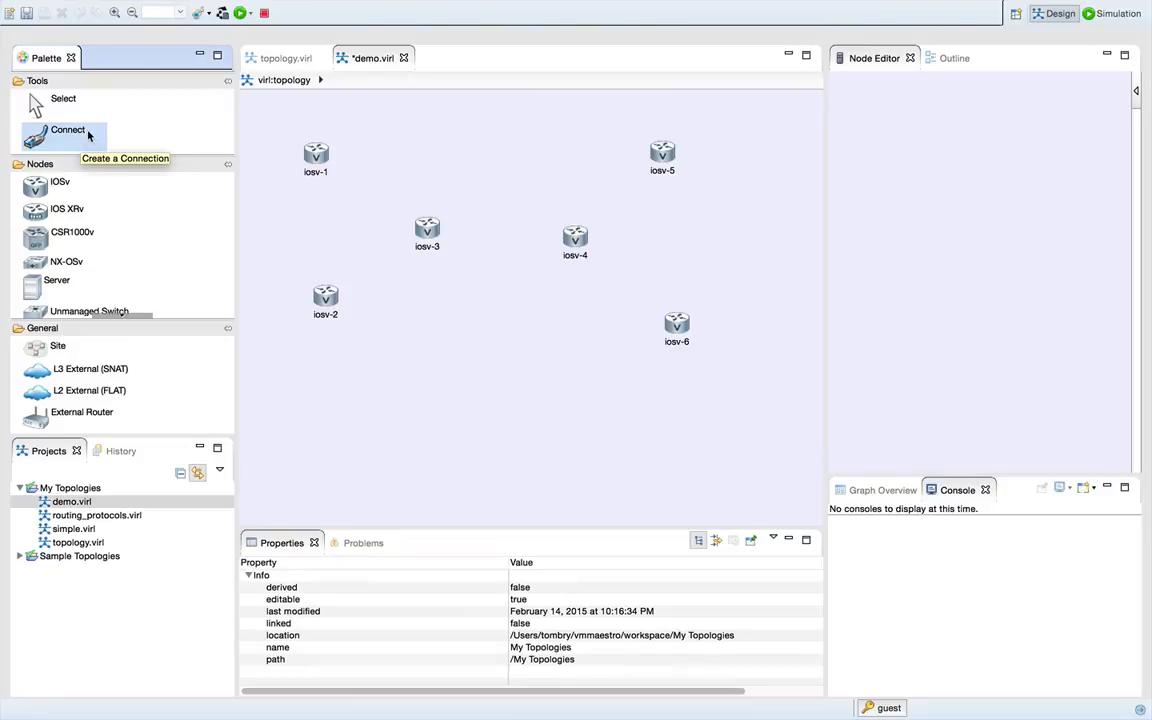
left_click(310, 148)
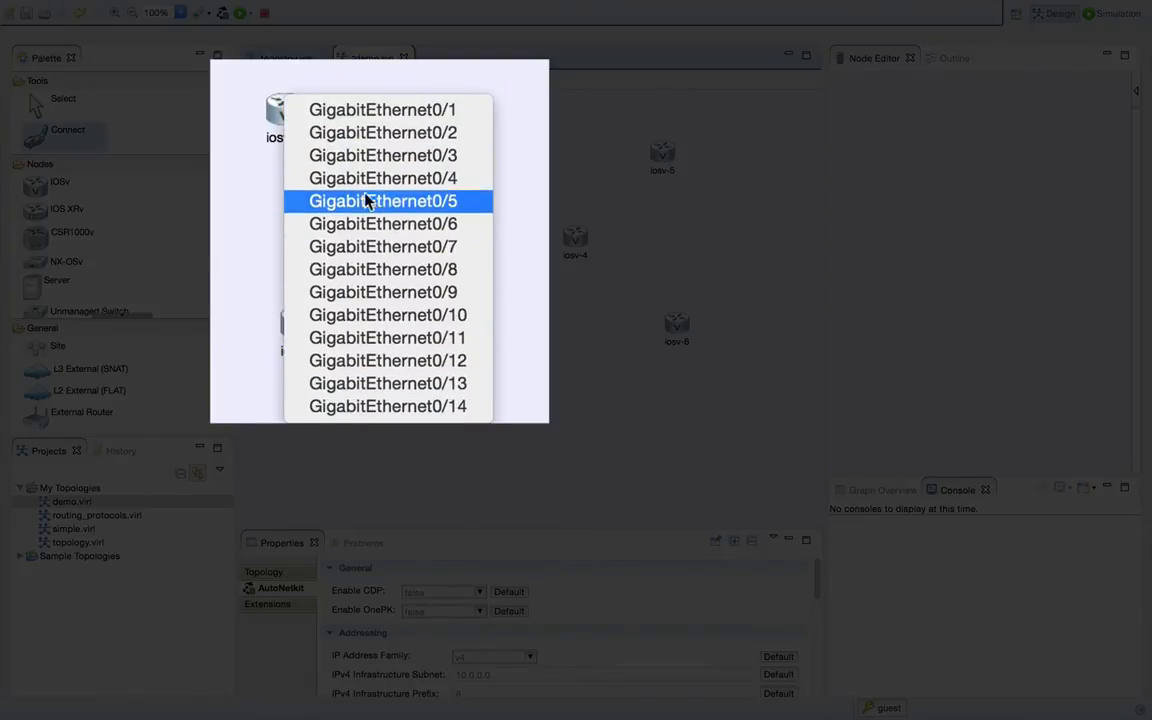
left_click(360, 111)
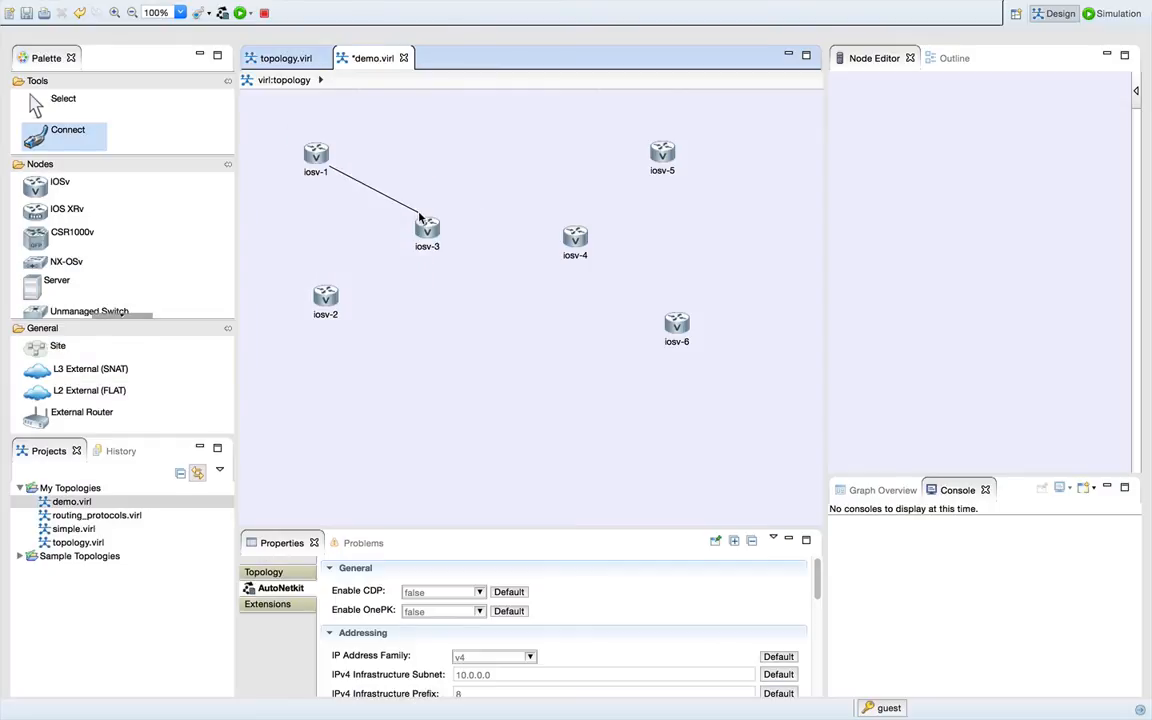
left_click(420, 218)
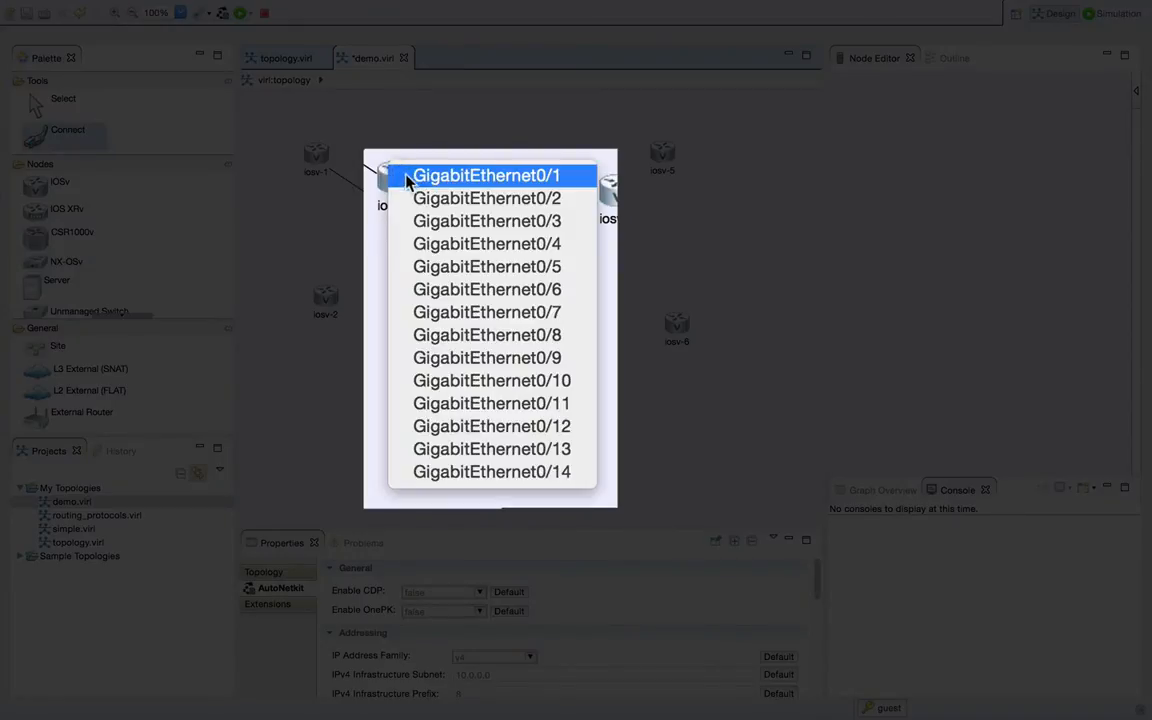
left_click(410, 198)
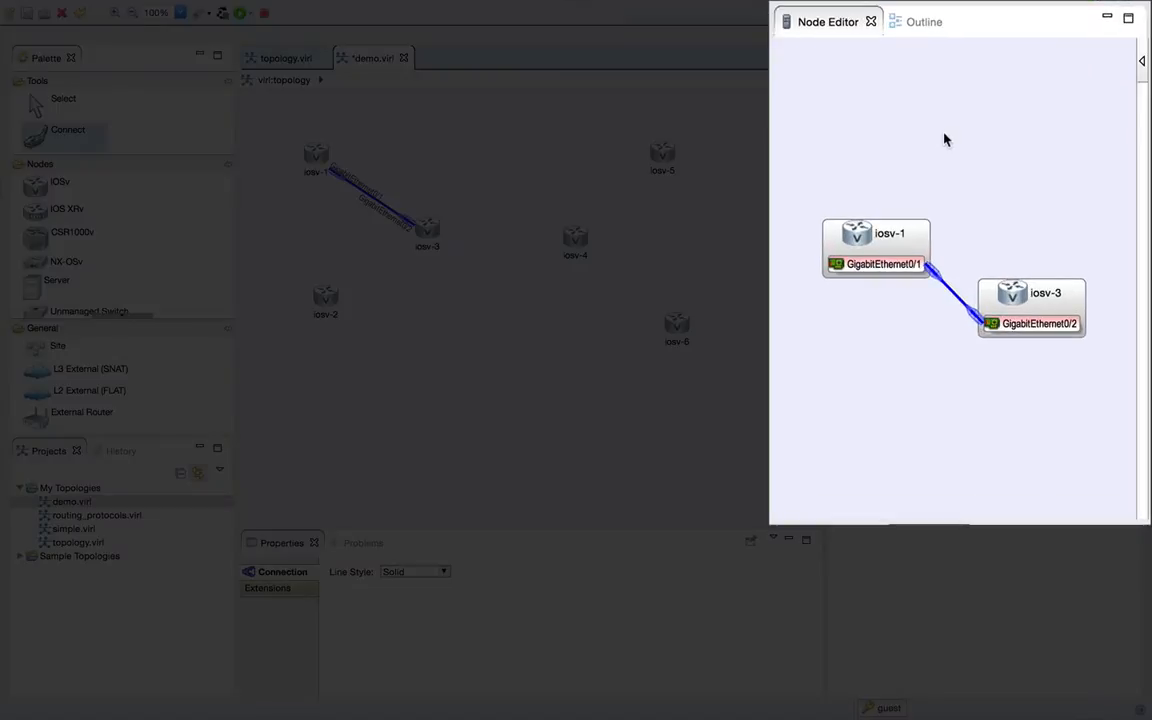
left_click(1015, 300)
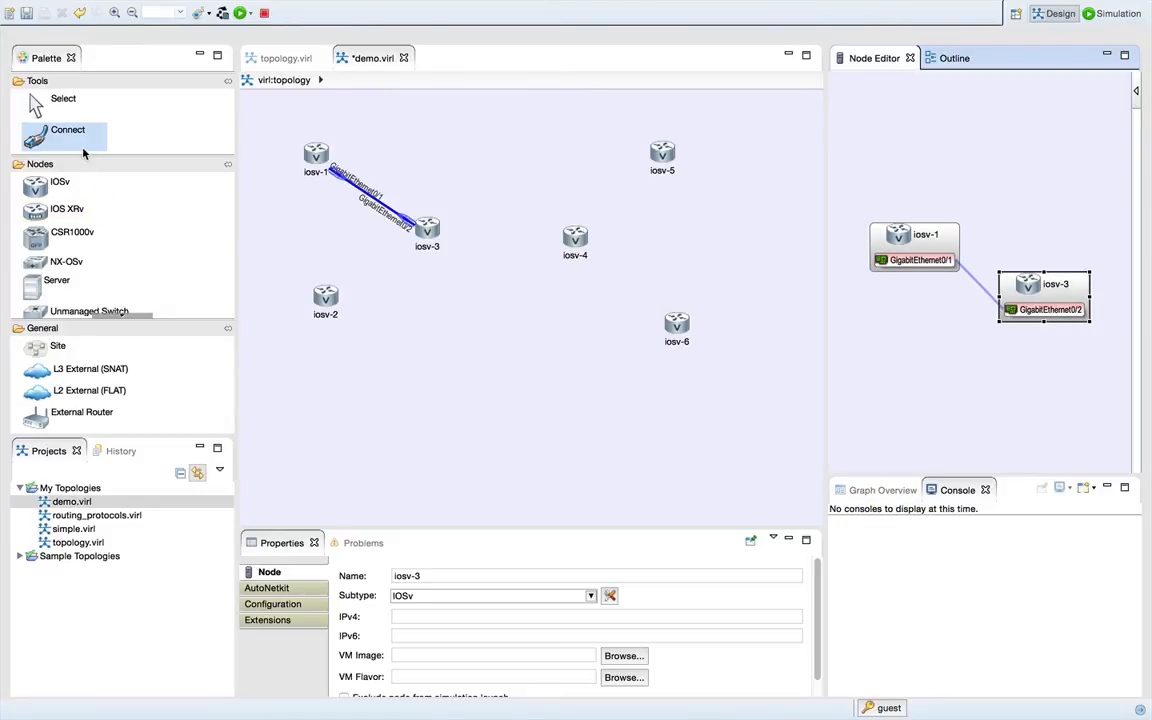
- Connect iosv-2's GigabitEthernet0/1 to iosv-3's GigabitEthernet0/3 in the demo.virl topology
left_click(358, 60)
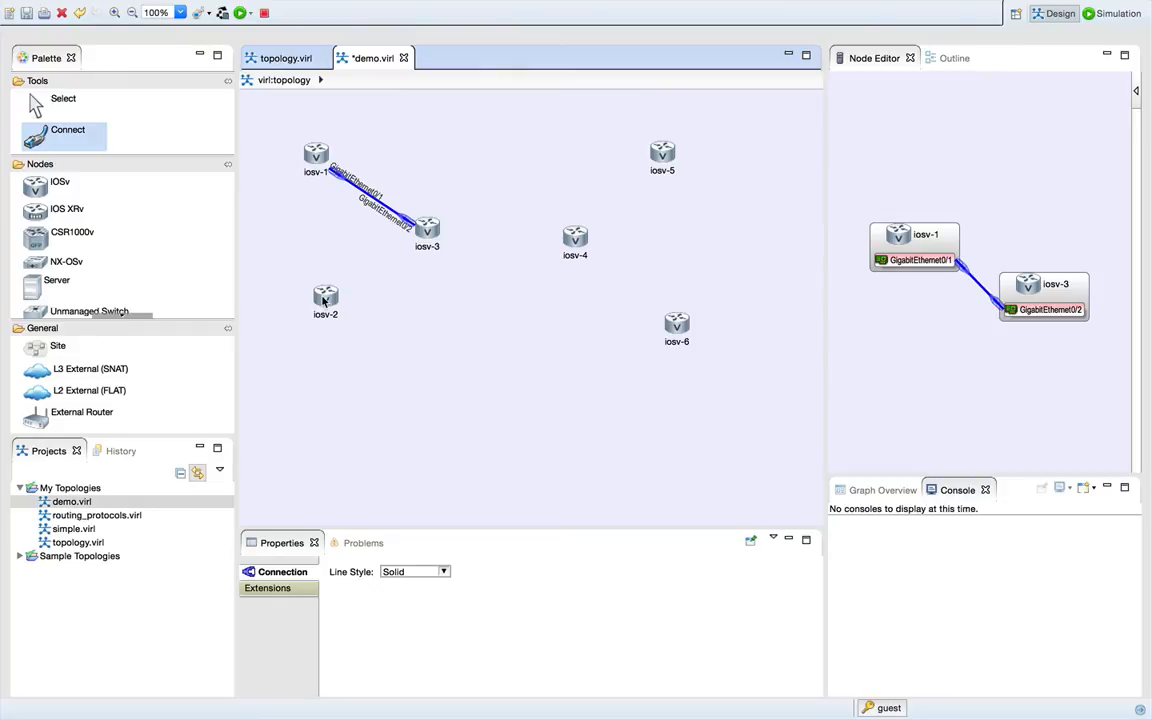
left_click(320, 299)
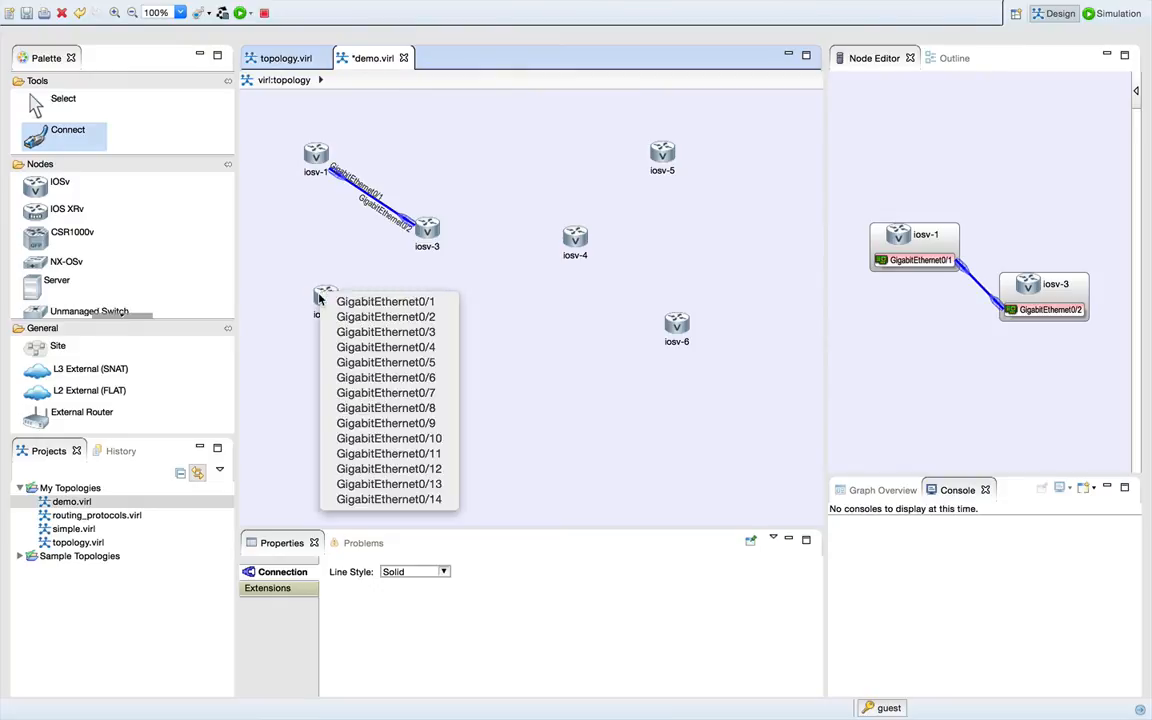
left_click(284, 315)
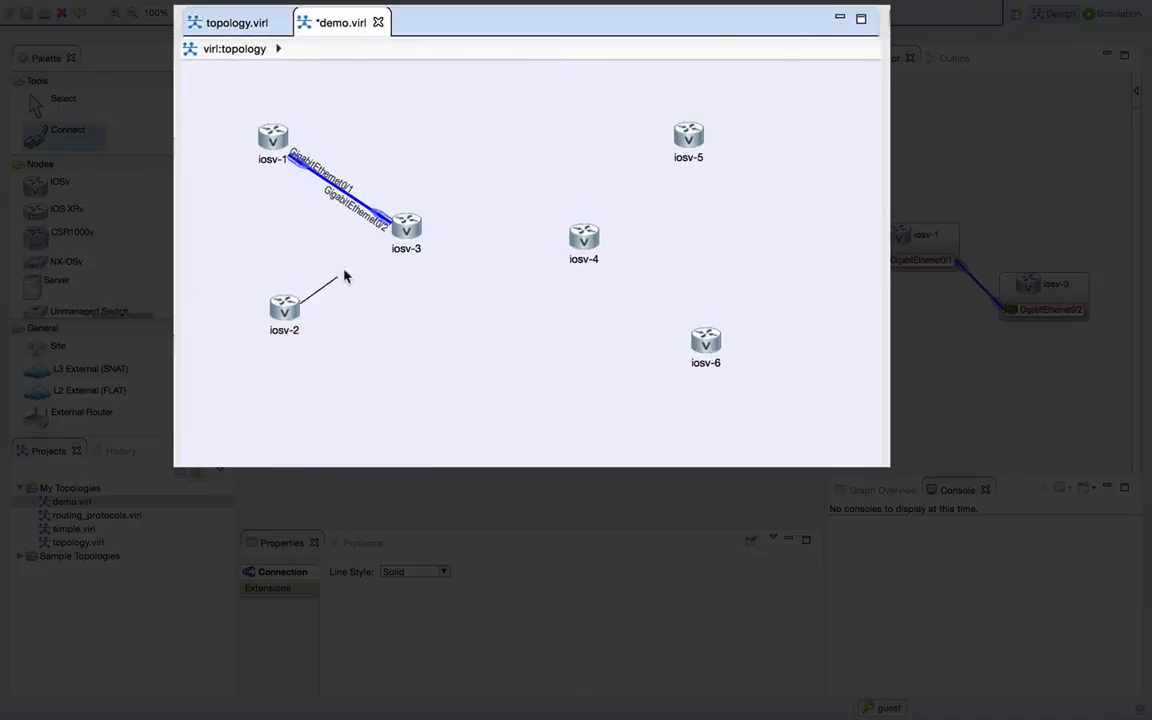
left_click(416, 233)
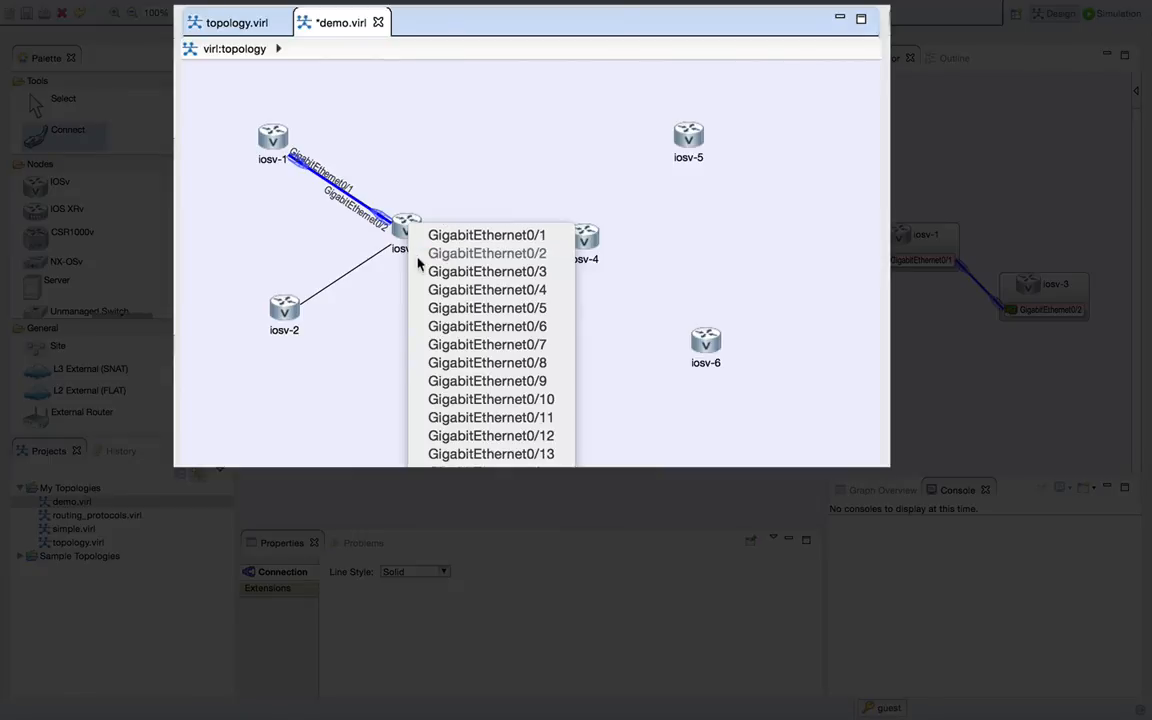
left_click(424, 272)
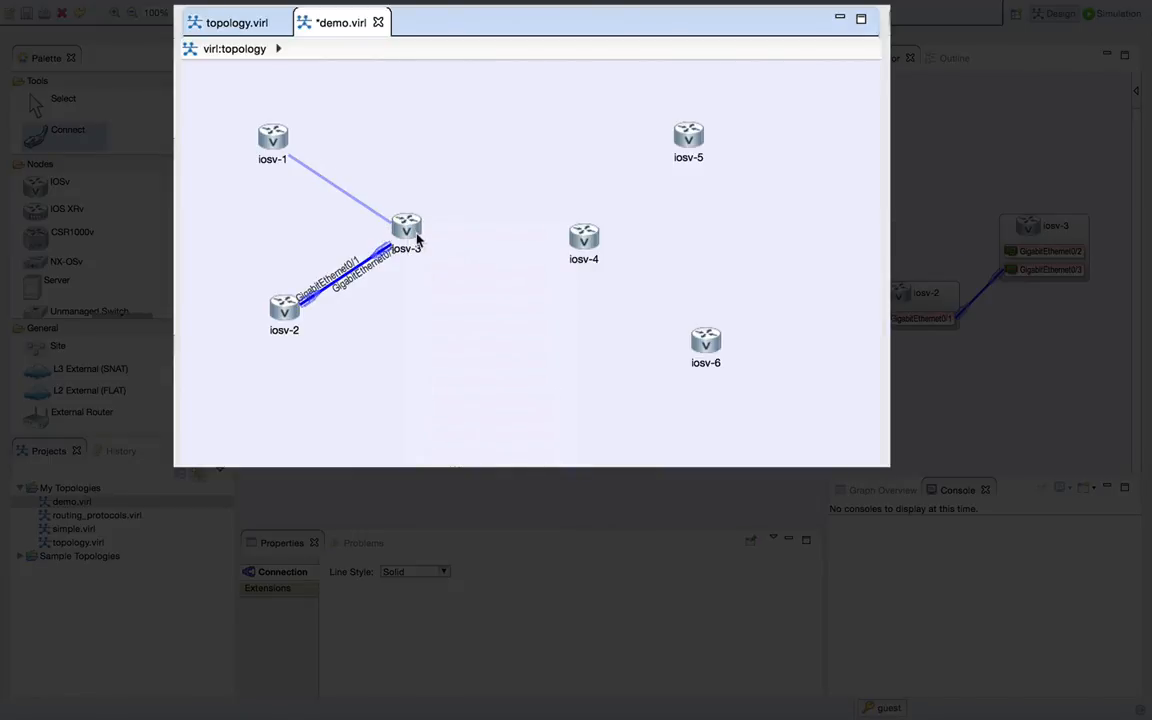
- Connect iosv-3's GigabitEthernet0/1 to iosv-4's GigabitEthernet0/1 in the demo.virl topology
left_click(408, 228)
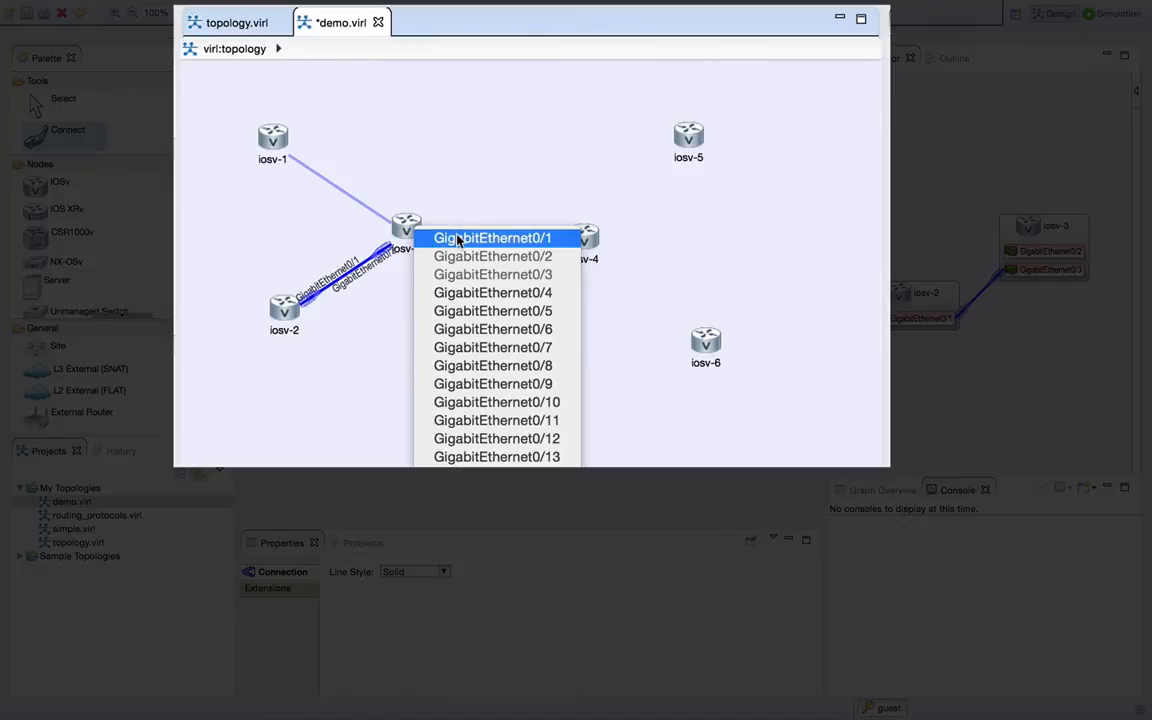
left_click(458, 239)
left_click(580, 238)
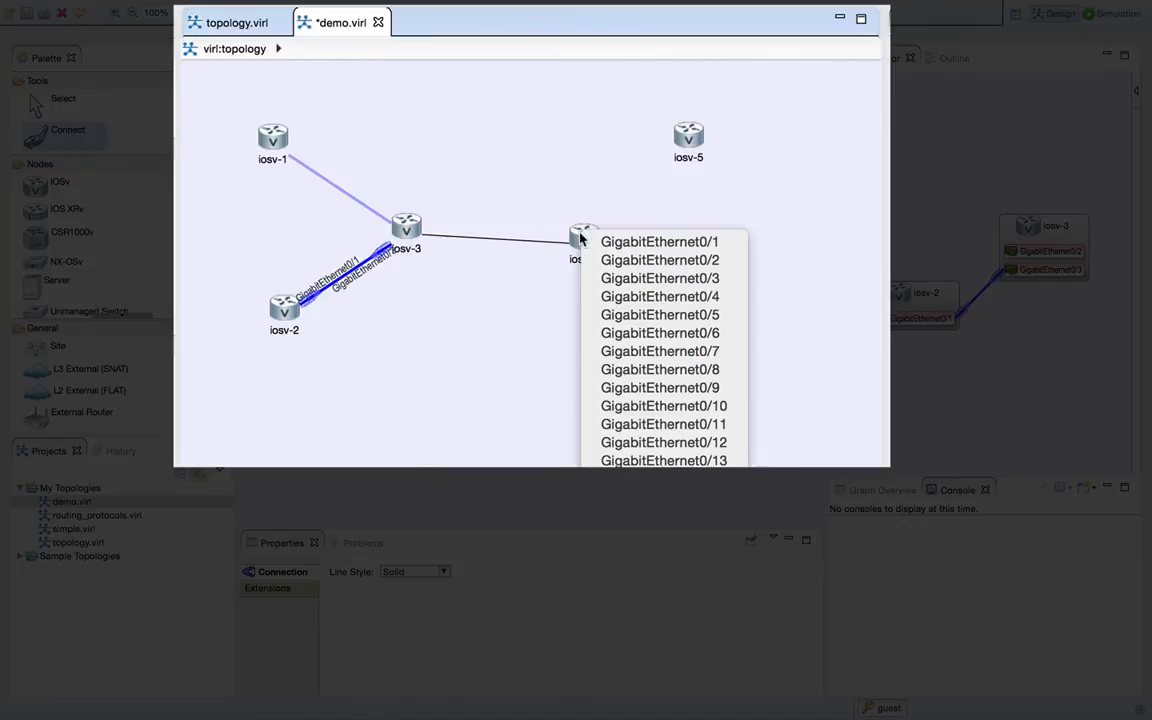
left_click(590, 241)
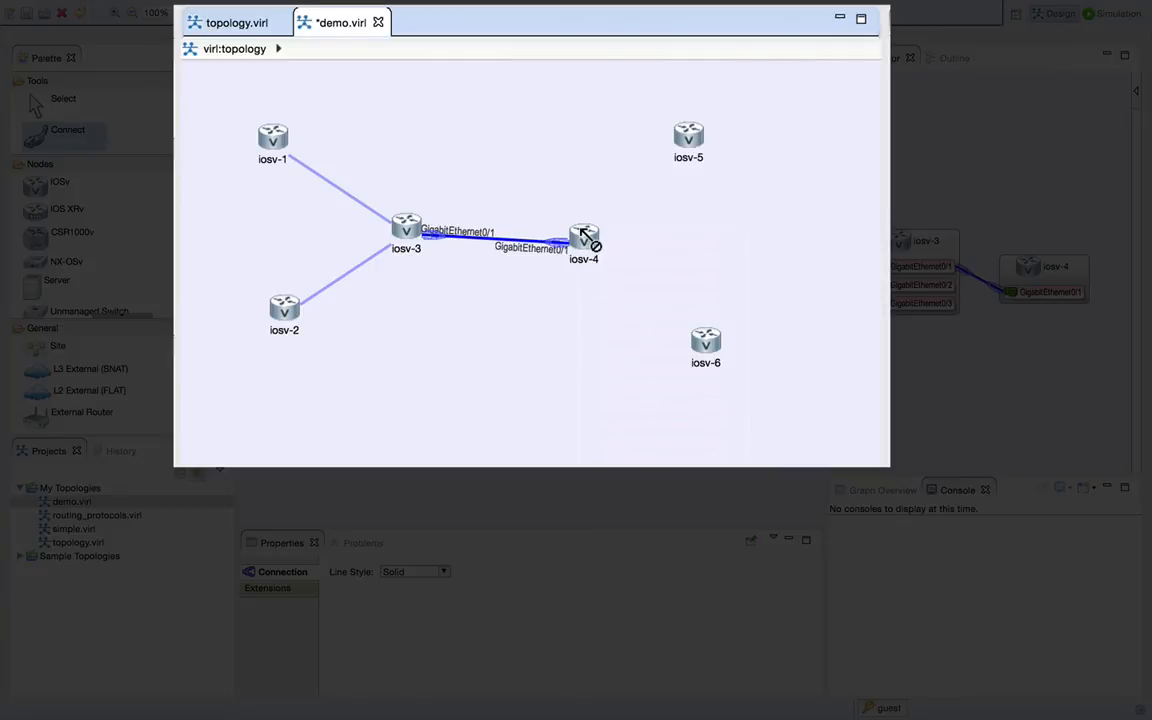
- Connect iosv-4's GigabitEthernet0/3 to iosv-6's GigabitEthernet0/1
left_click(584, 236)
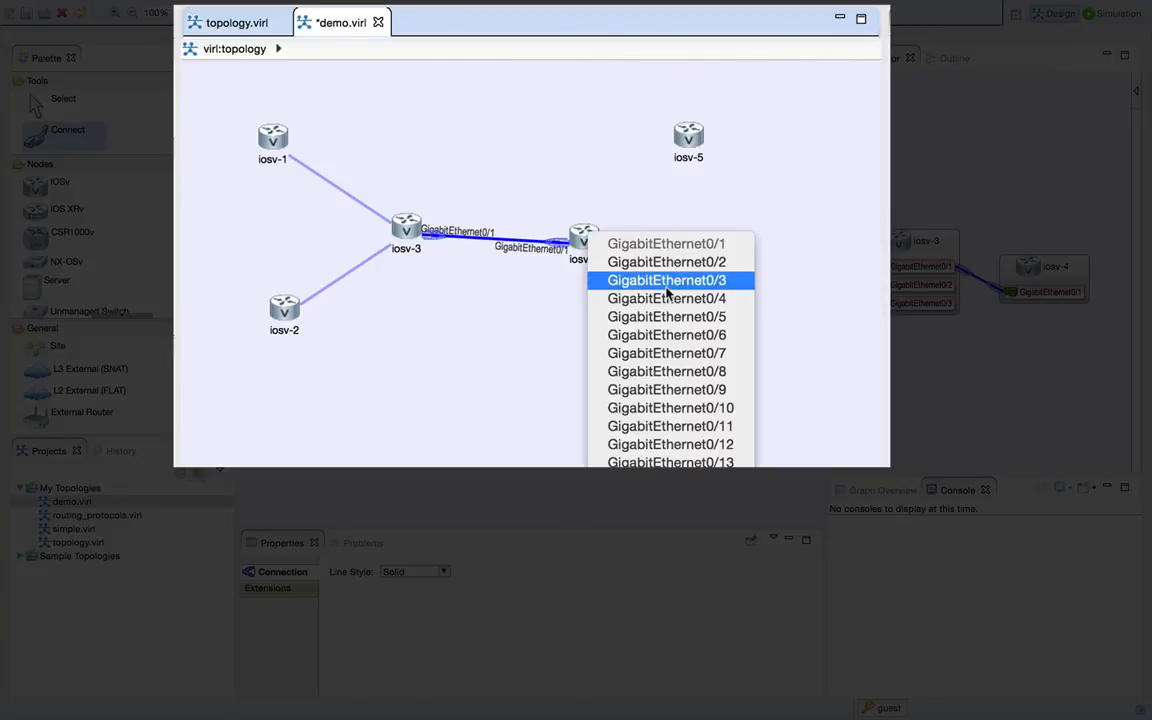
left_click(665, 281)
left_click(703, 340)
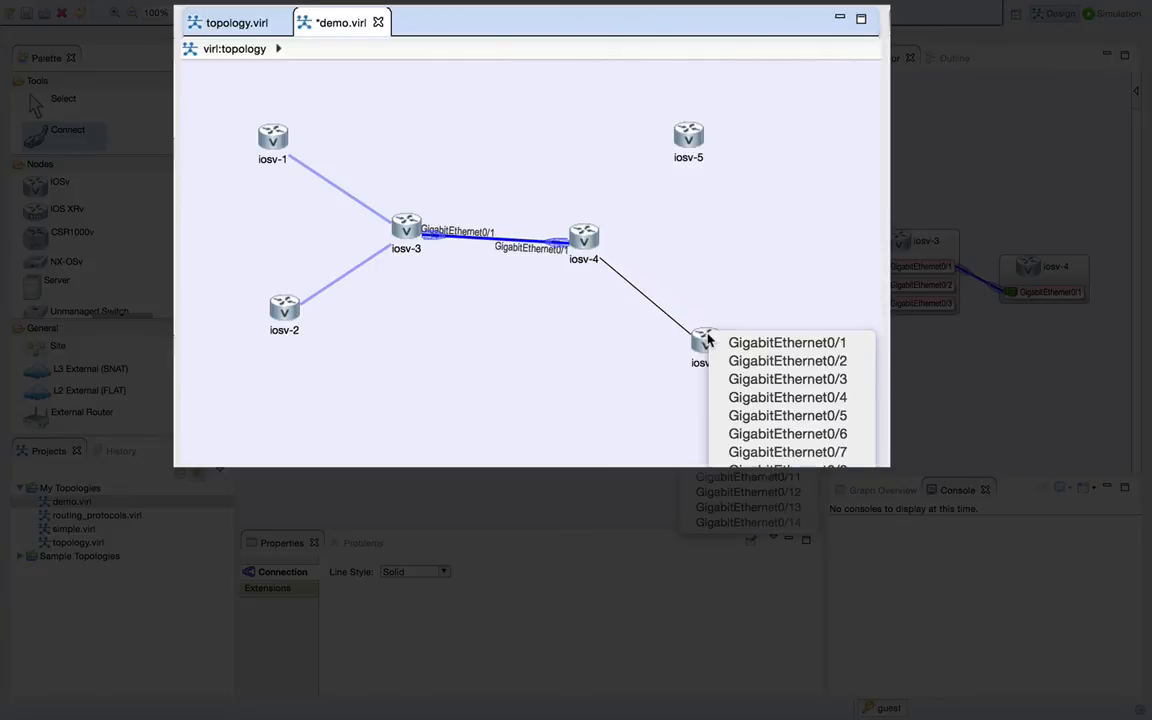
left_click(762, 344)
- Connect iosv-4's GigabitEthernet0/2 to iosv-5's GigabitEthernet0/1, and save demo.virl
left_click(584, 236)
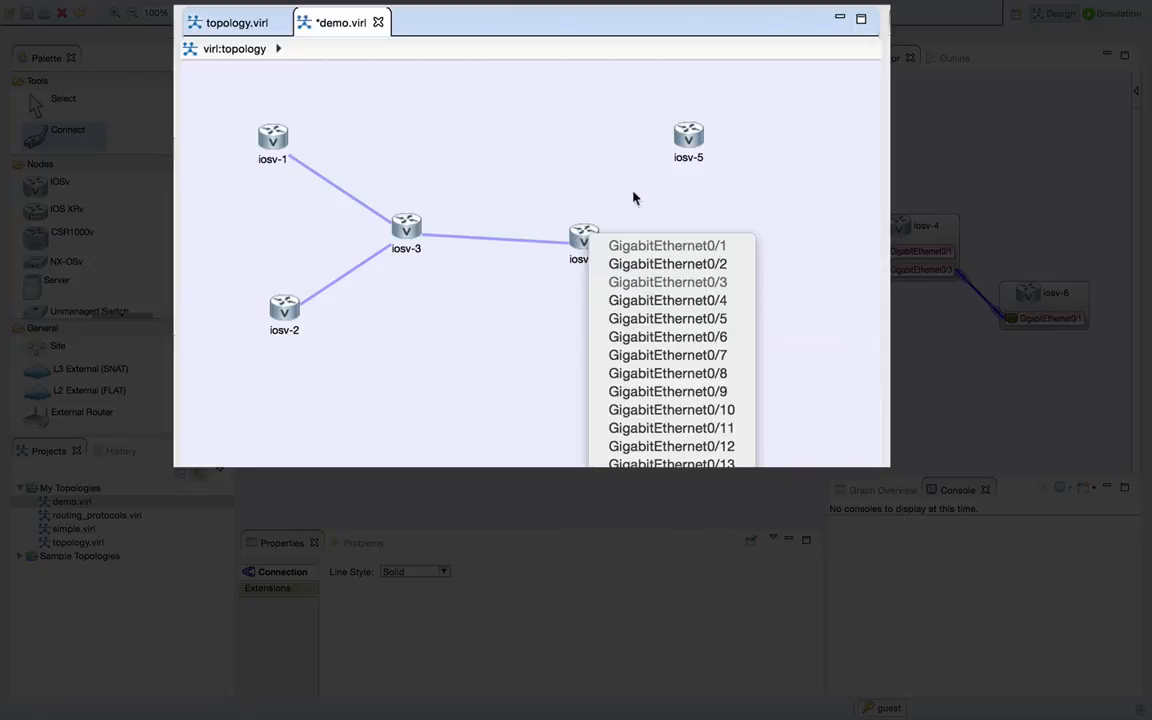
left_click(630, 263)
left_click(686, 132)
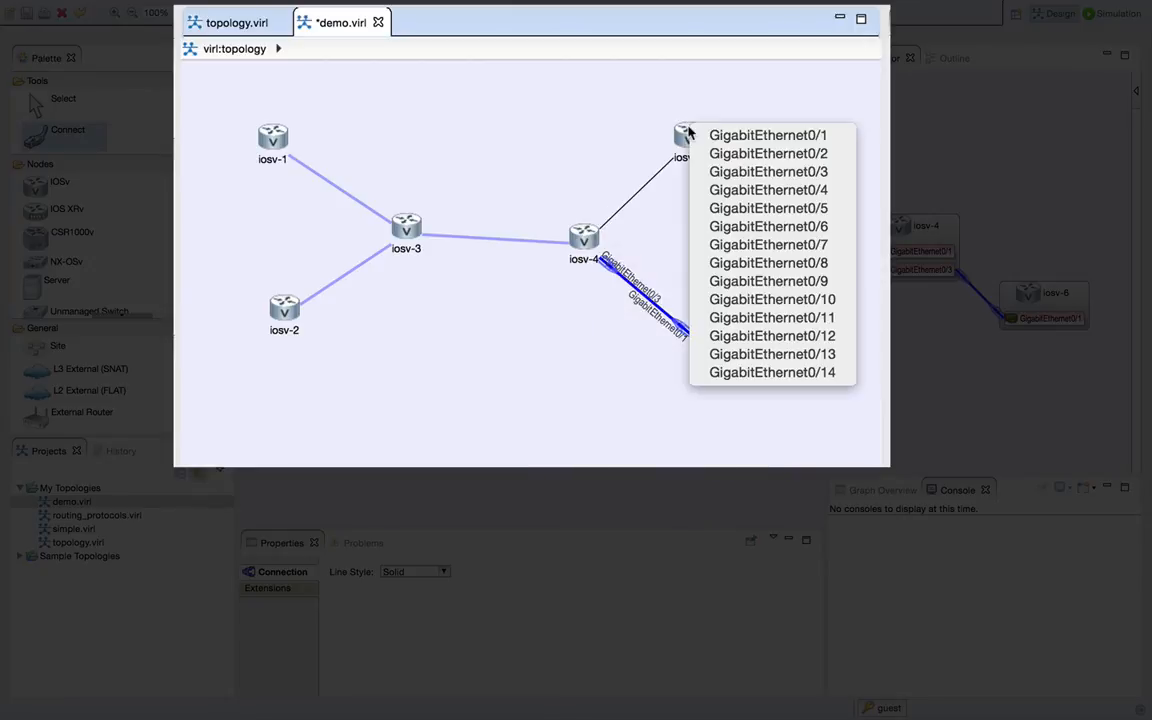
left_click(697, 138)
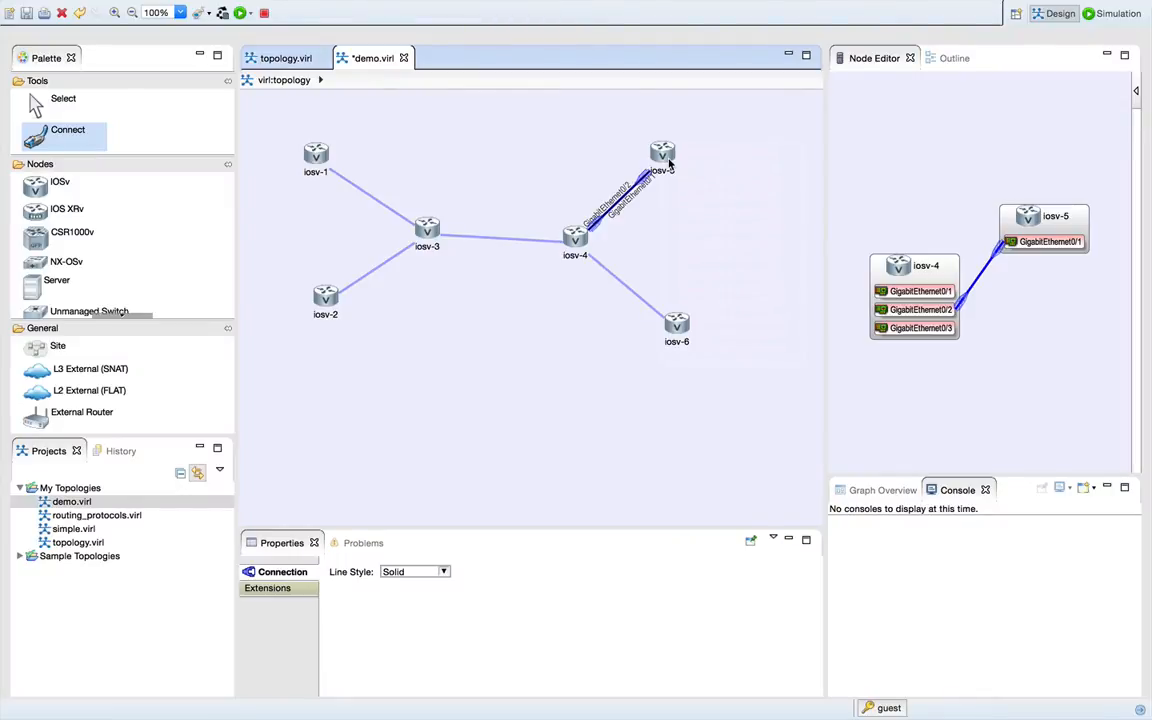
key("ctrl+s")
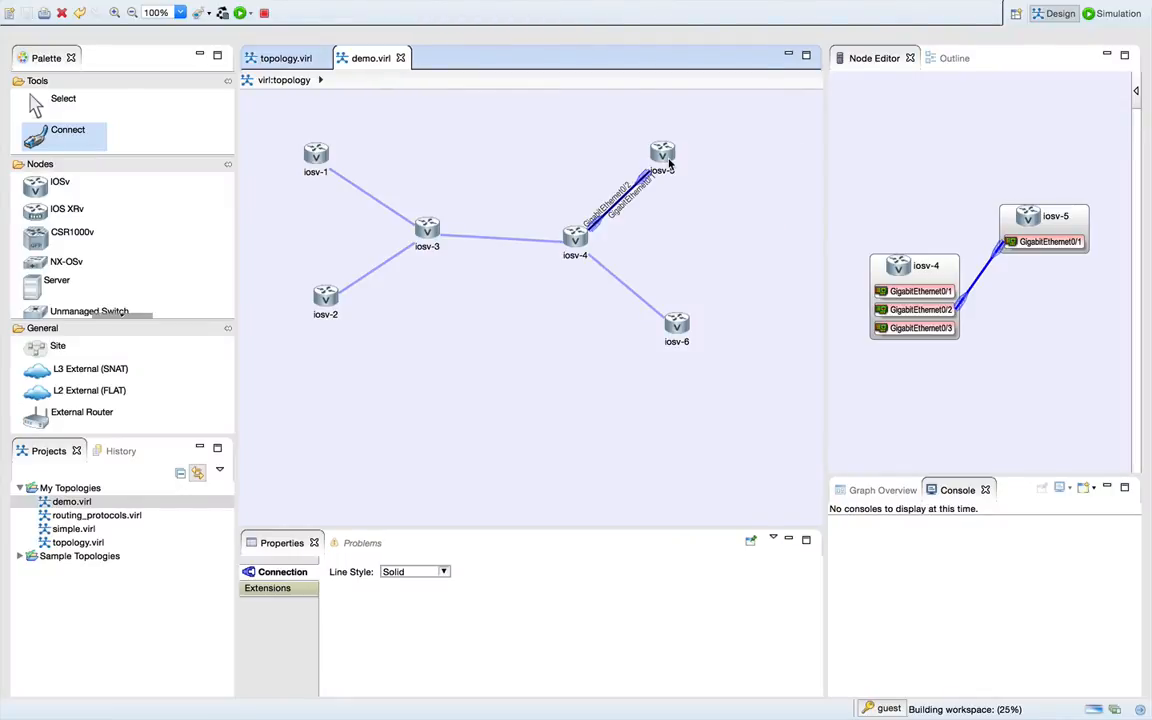
left_click(66, 96)
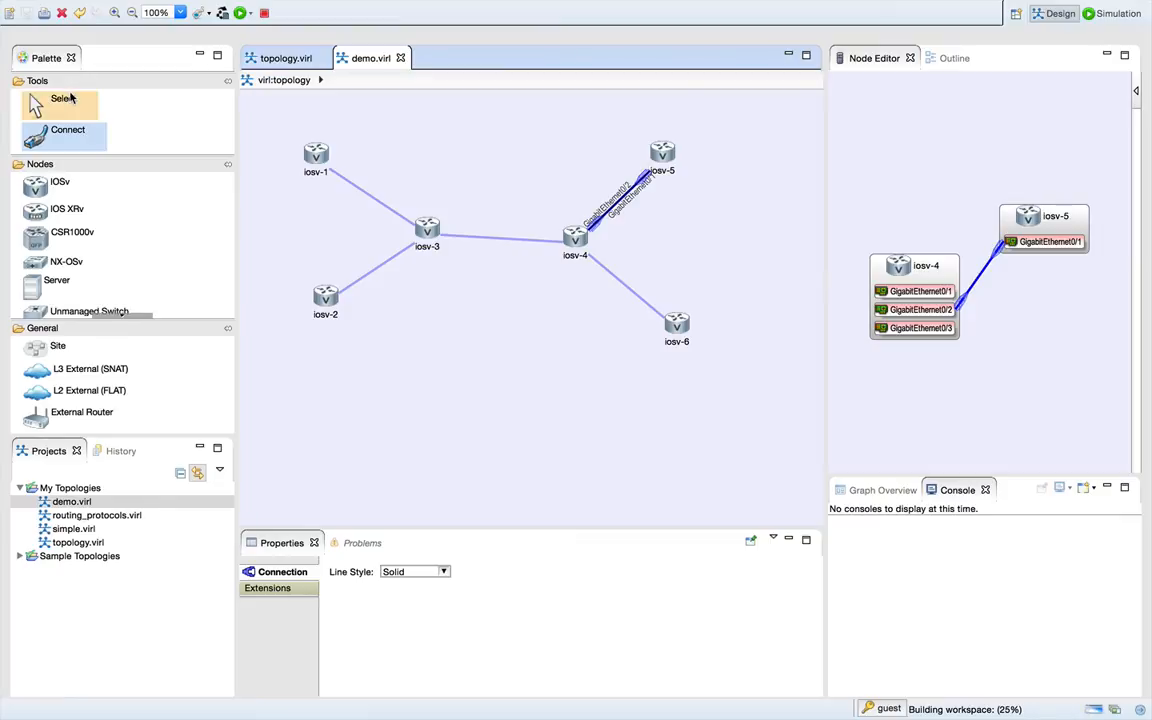
- Enable reverting to the palette's default tool and silent interface association for new connections in the Topology Editor preferences, and accept the settings
left_click(111, 8)
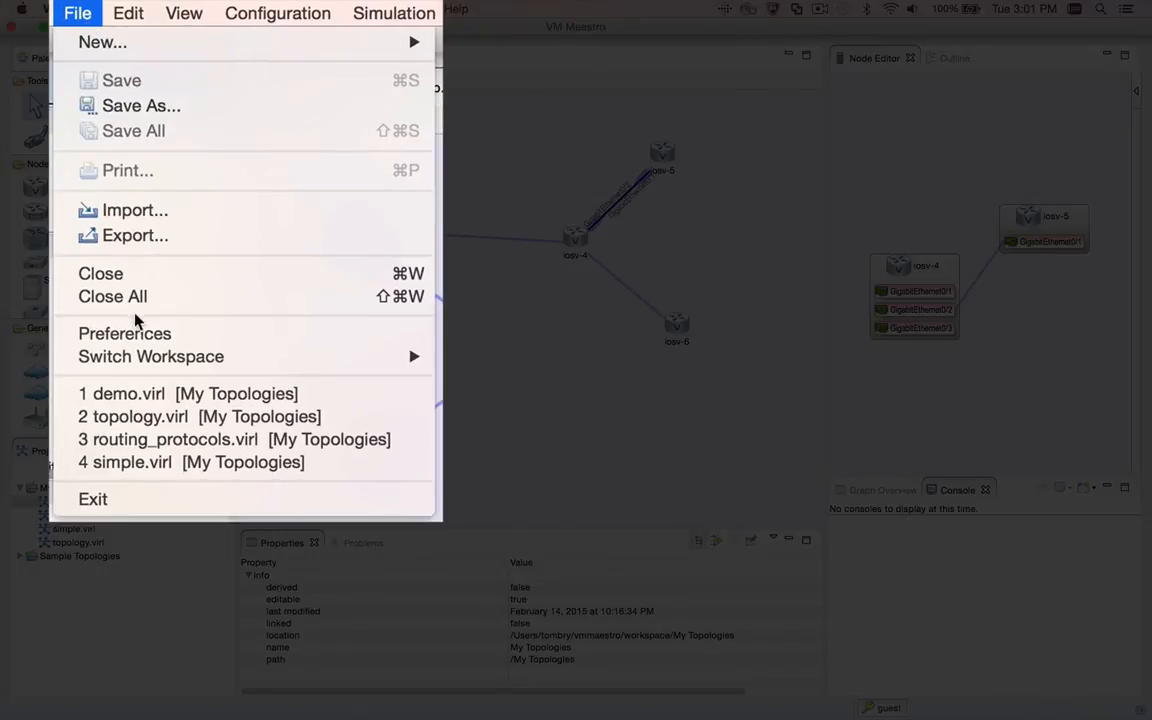
left_click(134, 332)
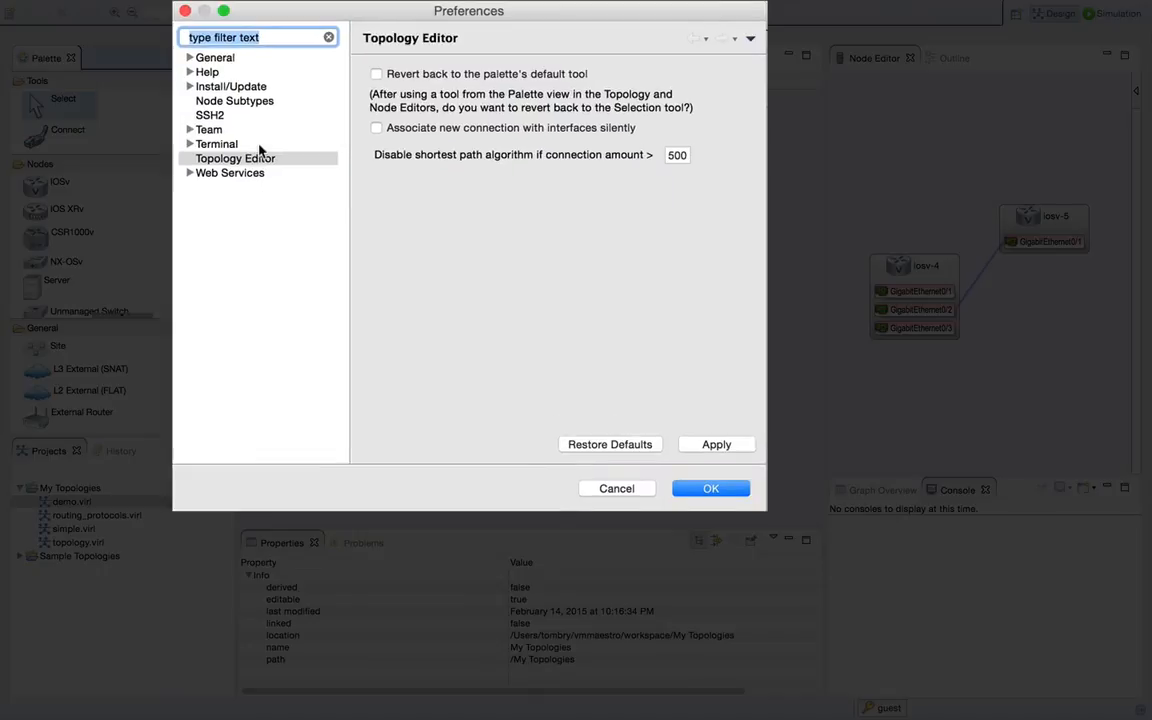
left_click(237, 156)
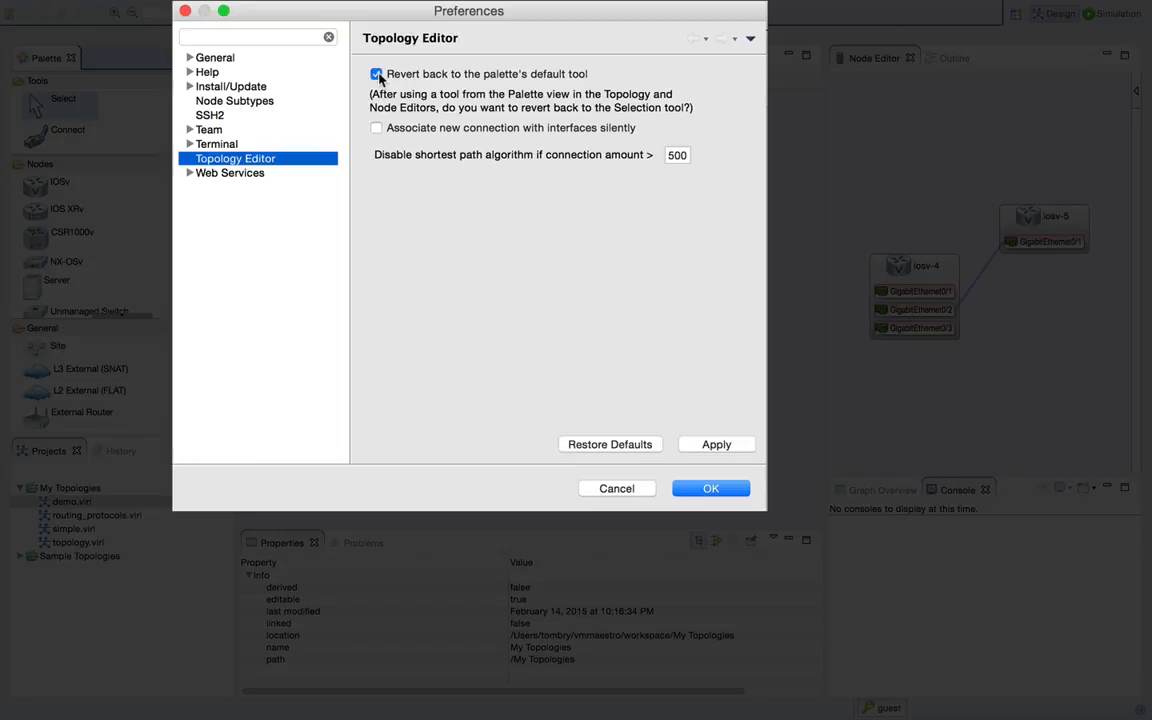
left_click(377, 75)
left_click(376, 129)
left_click(709, 488)
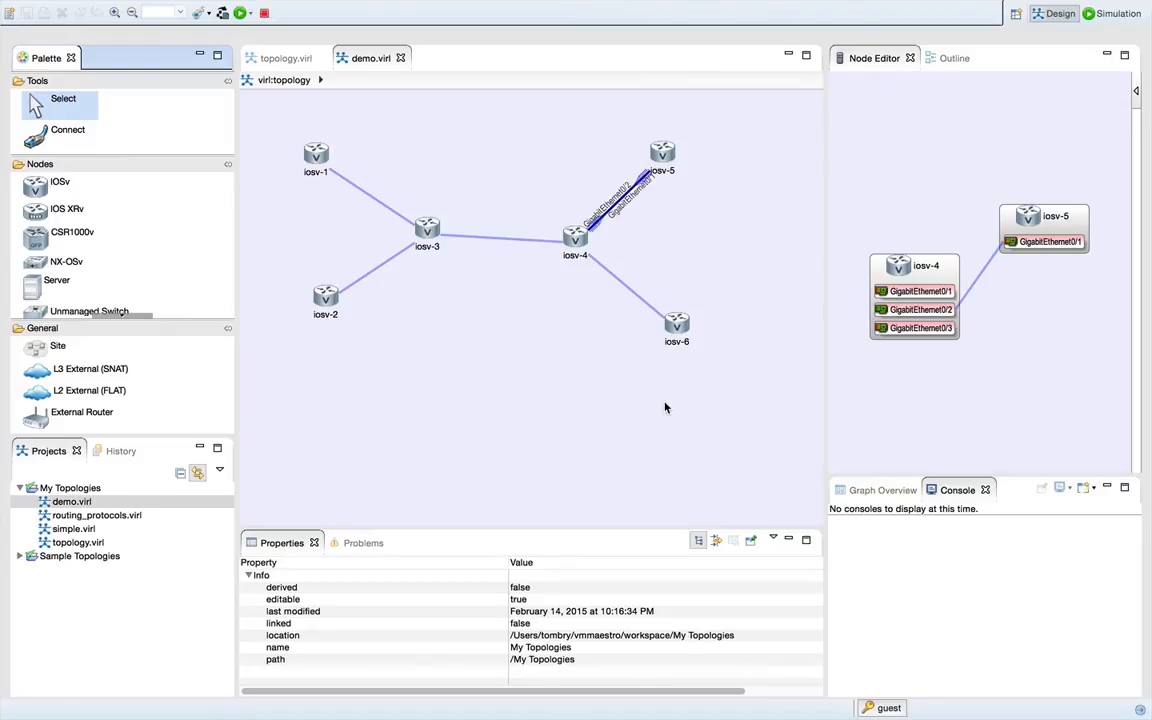